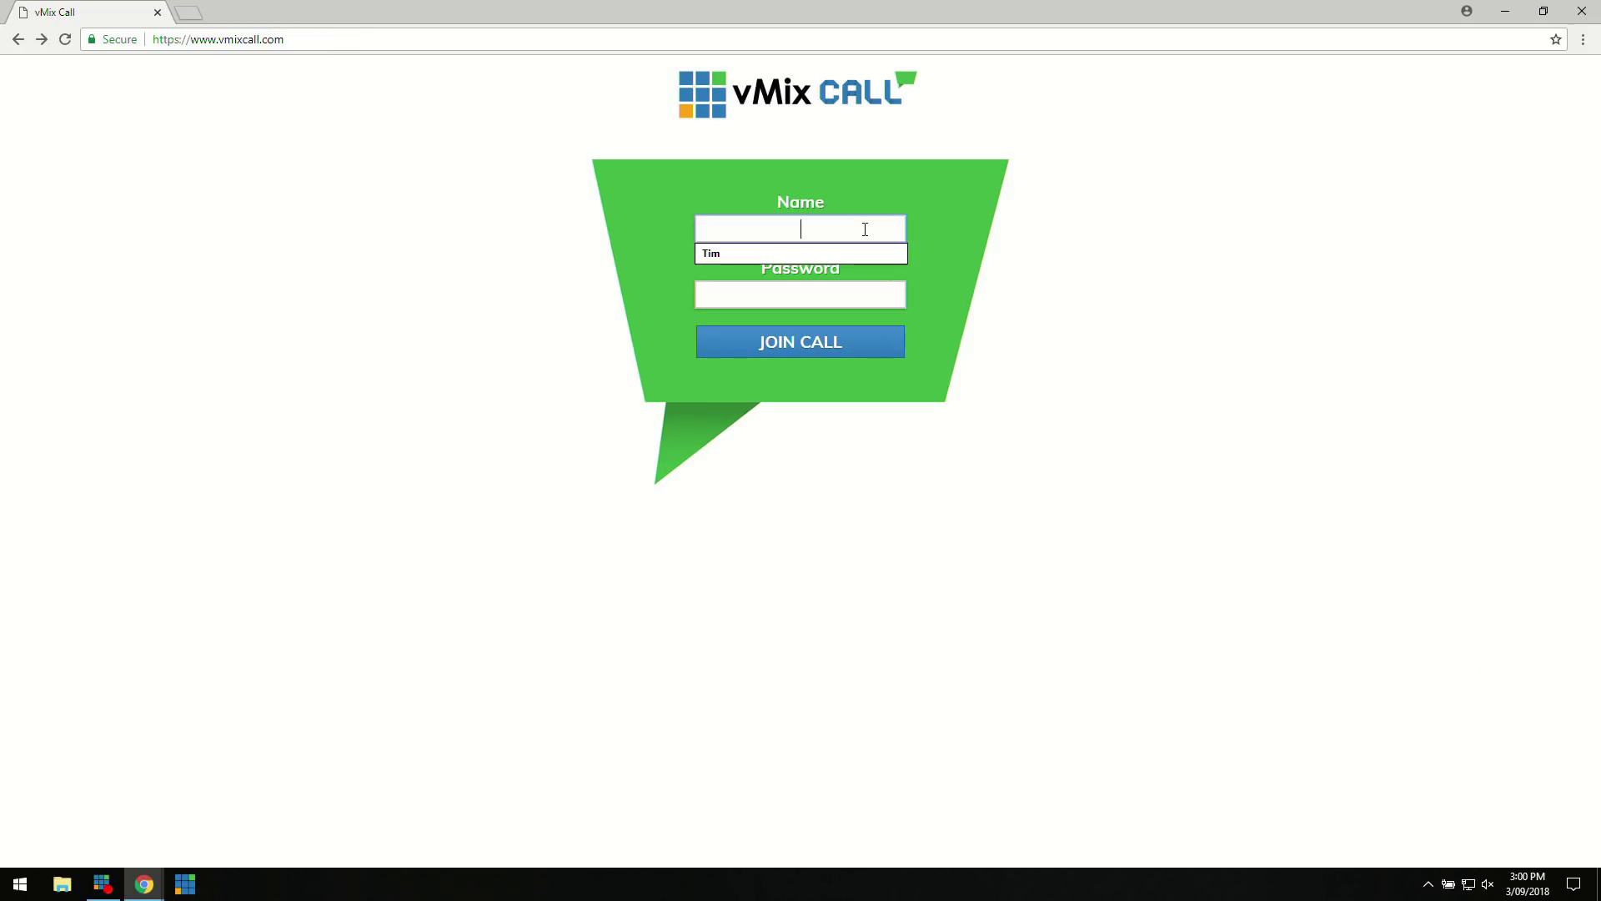
- Join the call with the participant's name and call password, allowing microphone and camera access, and move the self-view inward from the corner
{"action": "left_click", "coordinate": [859, 260]}
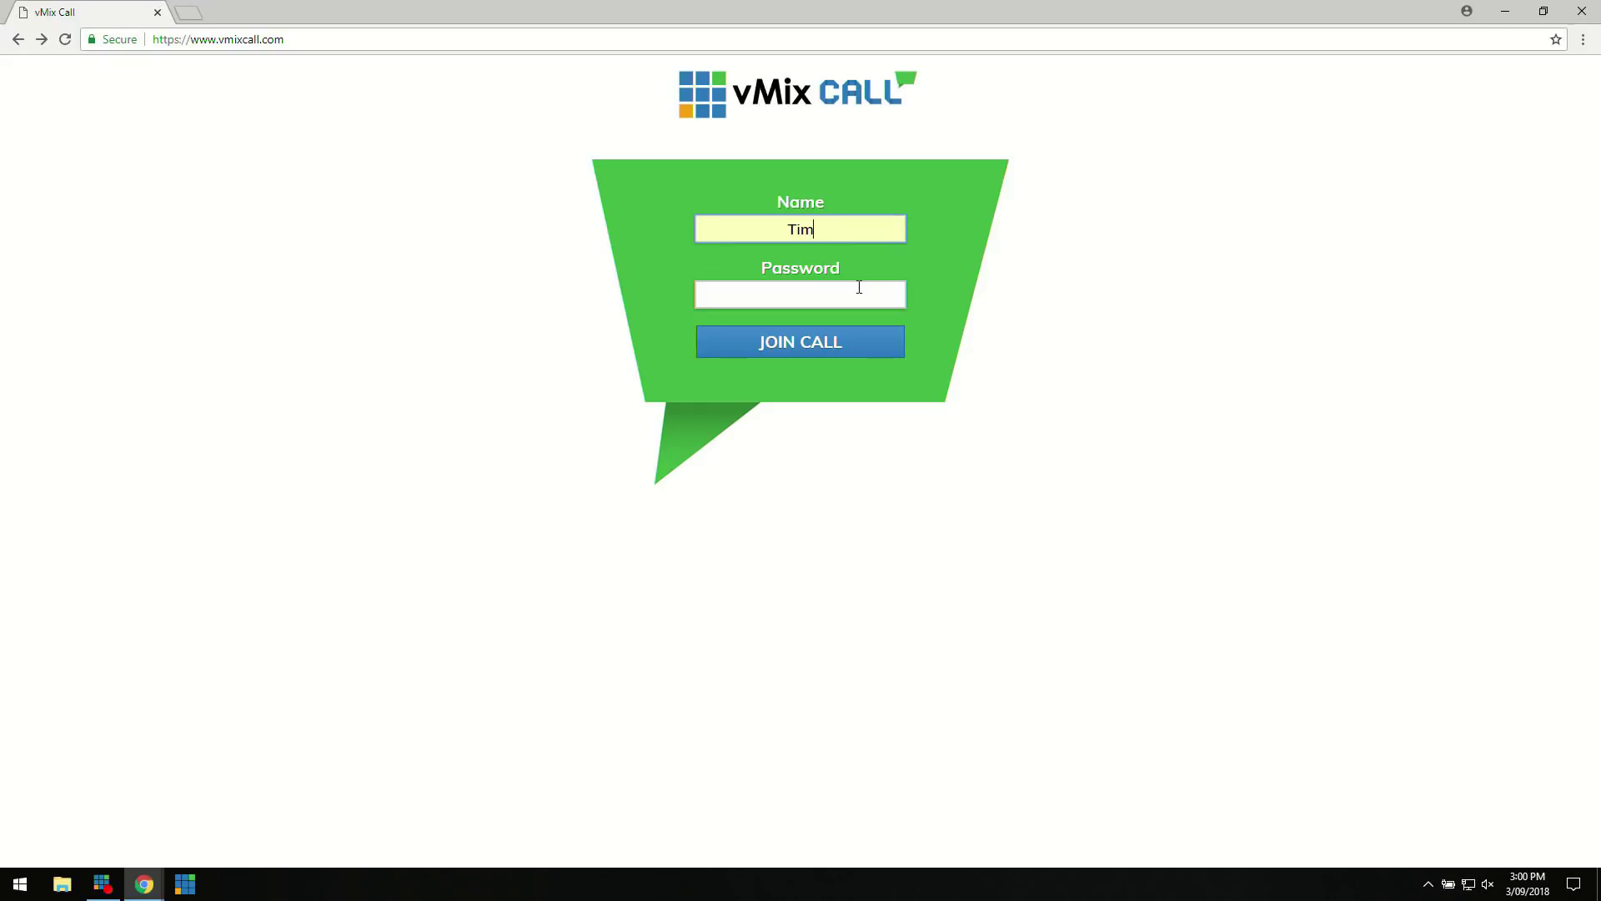
{"action": "left_click", "coordinate": [863, 318]}
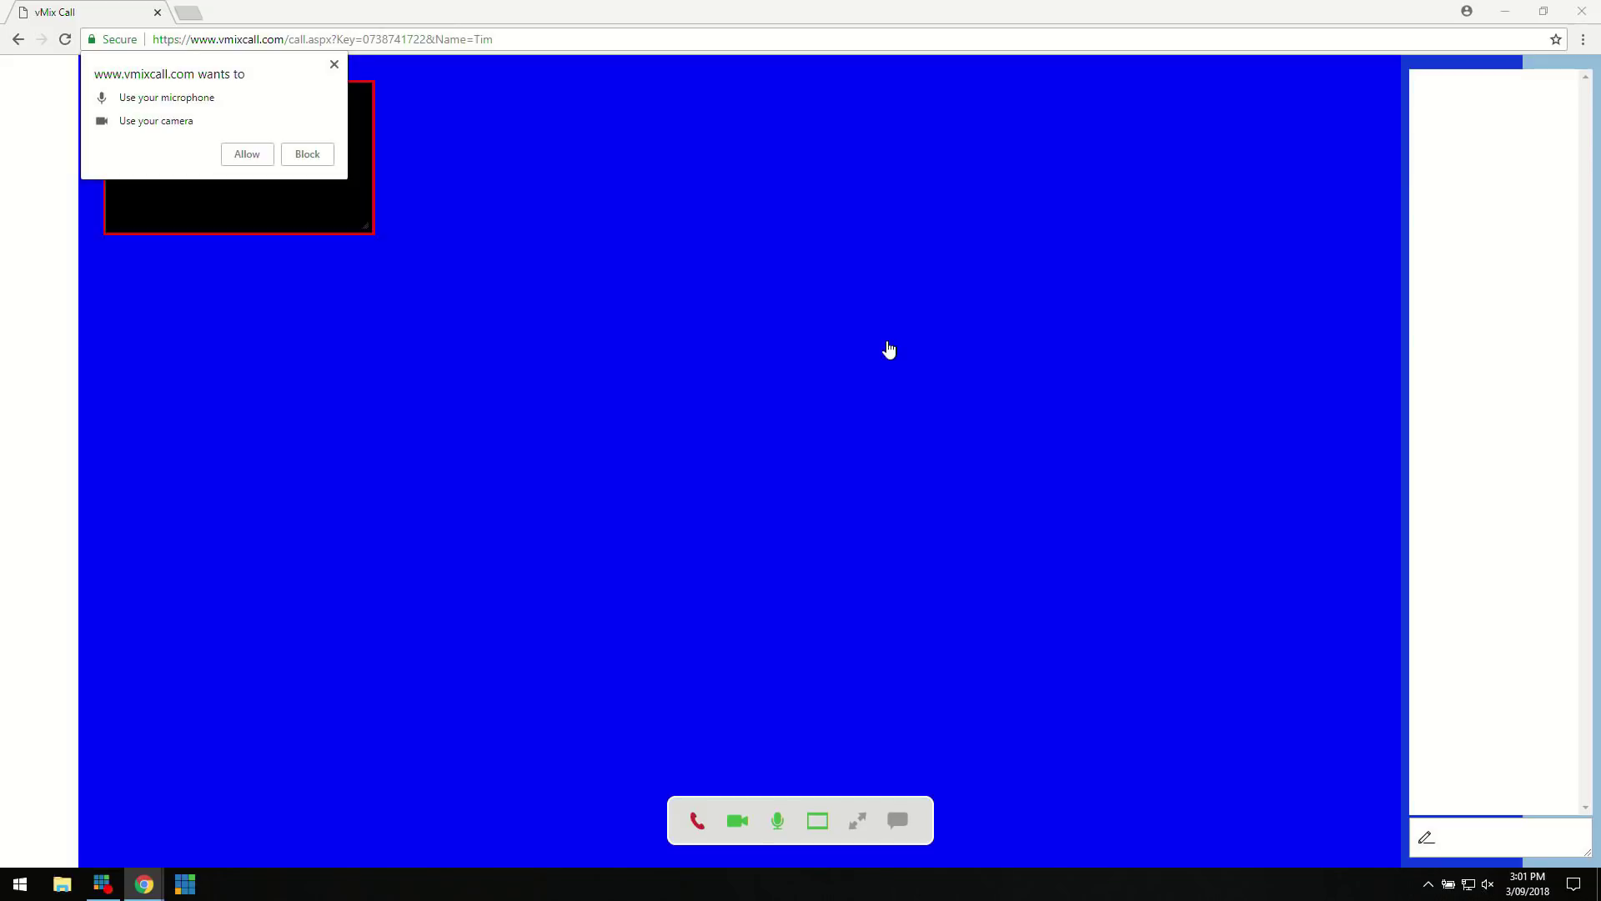
{"action": "left_click", "coordinate": [244, 166]}
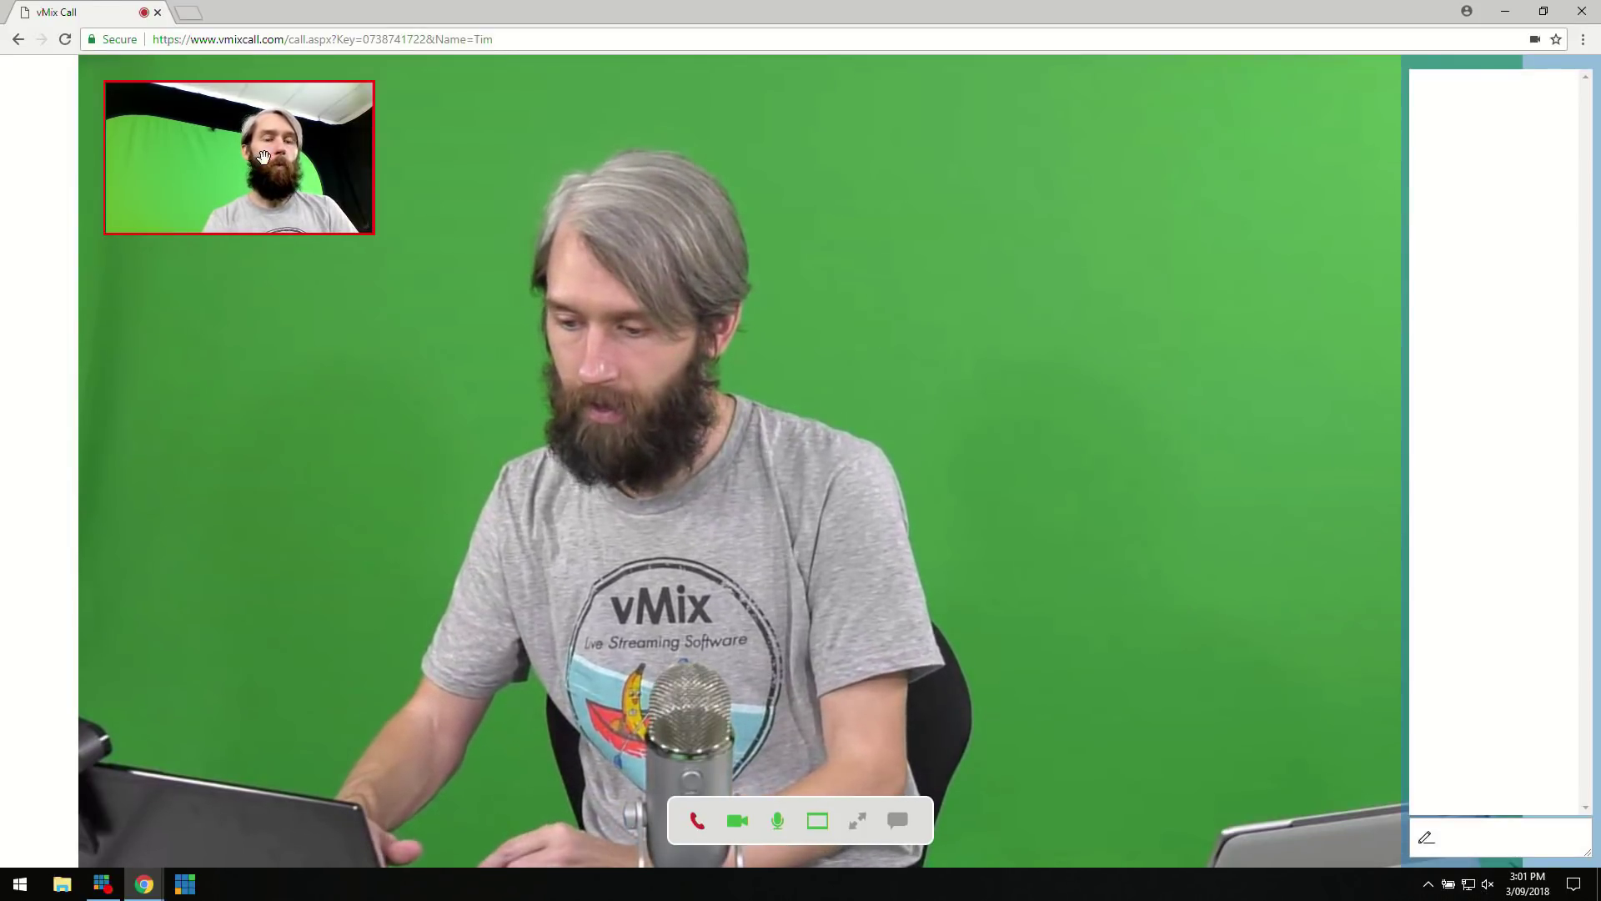
{"action": "left_click_drag", "start_coordinate": [269, 176], "coordinate": [319, 199]}
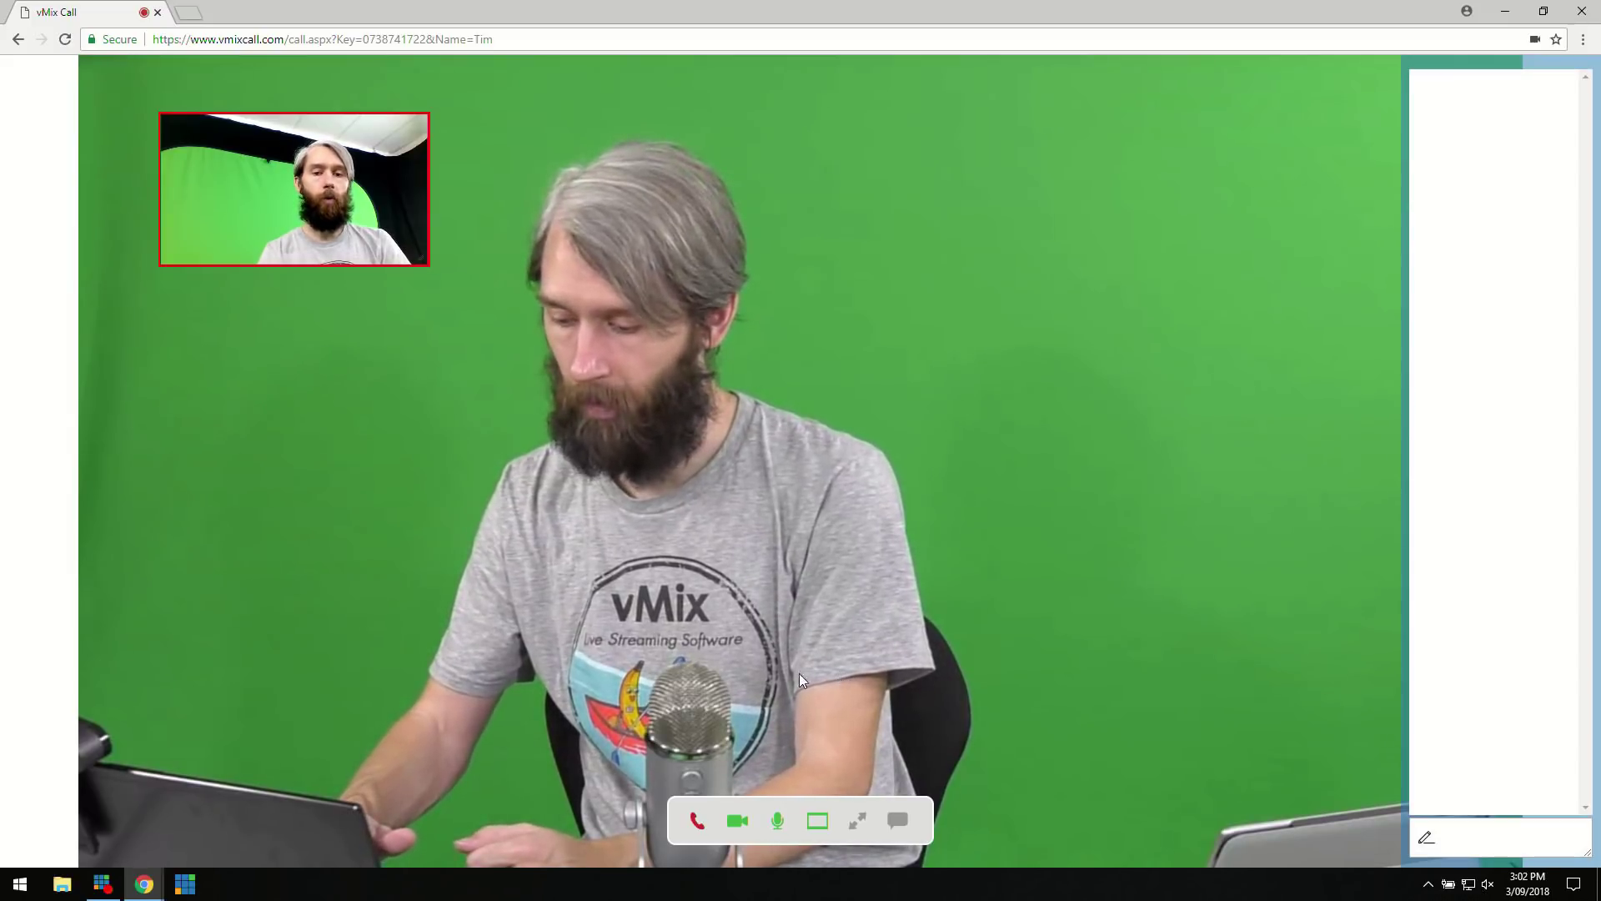
- Turn the camera, microphone and self-view off and back on one after another, and enter and leave full screen
{"action": "left_click", "coordinate": [738, 822]}
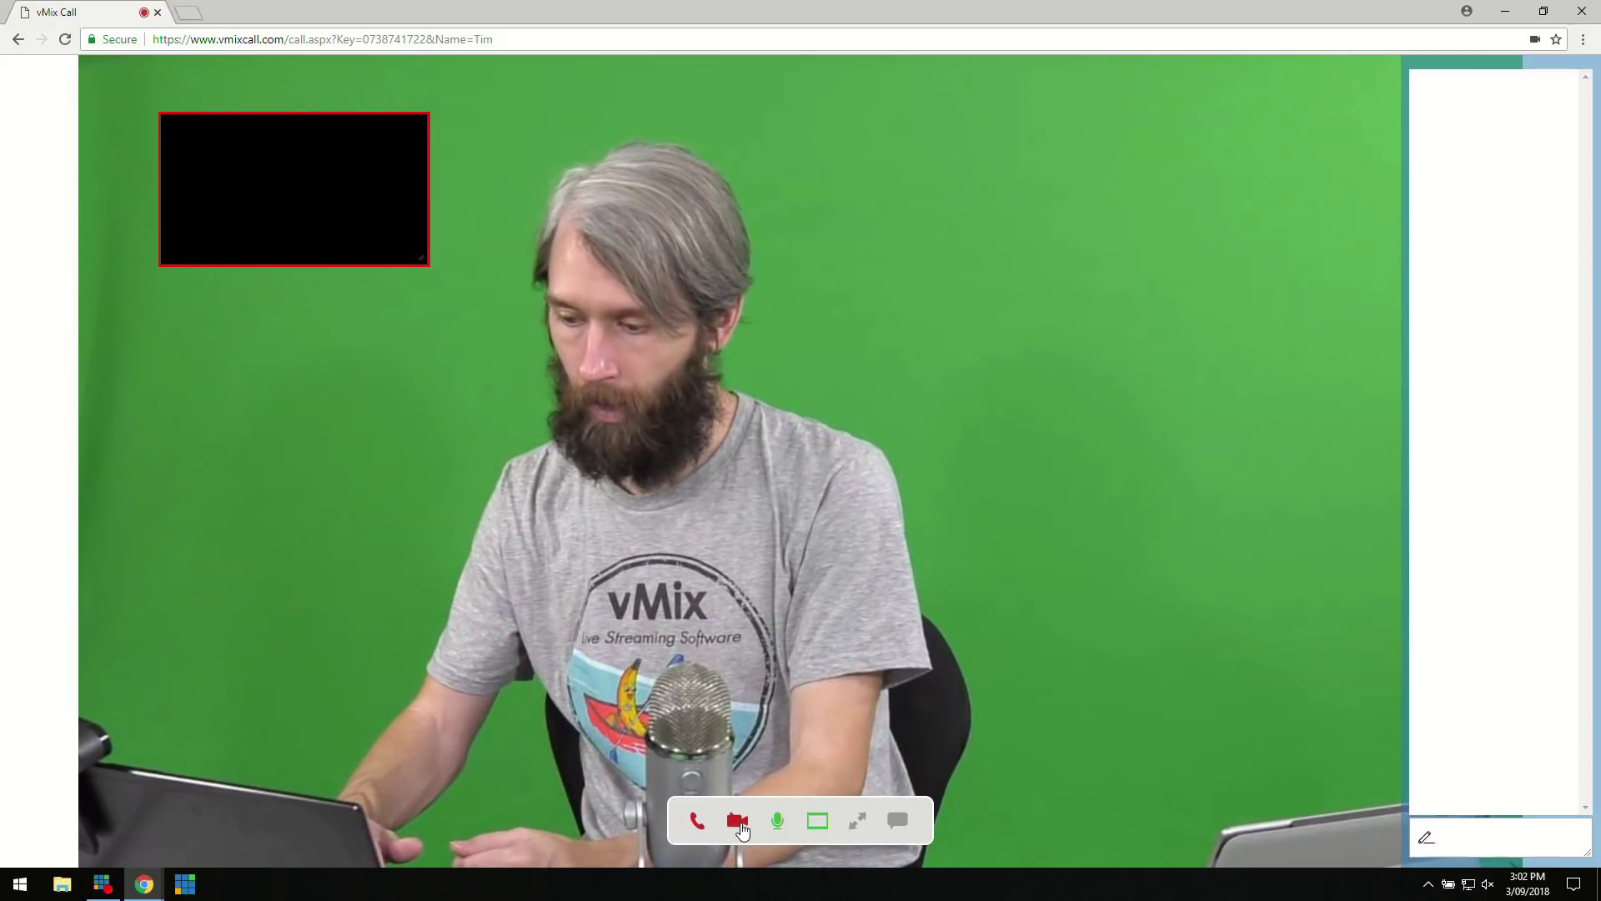
{"action": "left_click", "coordinate": [739, 824]}
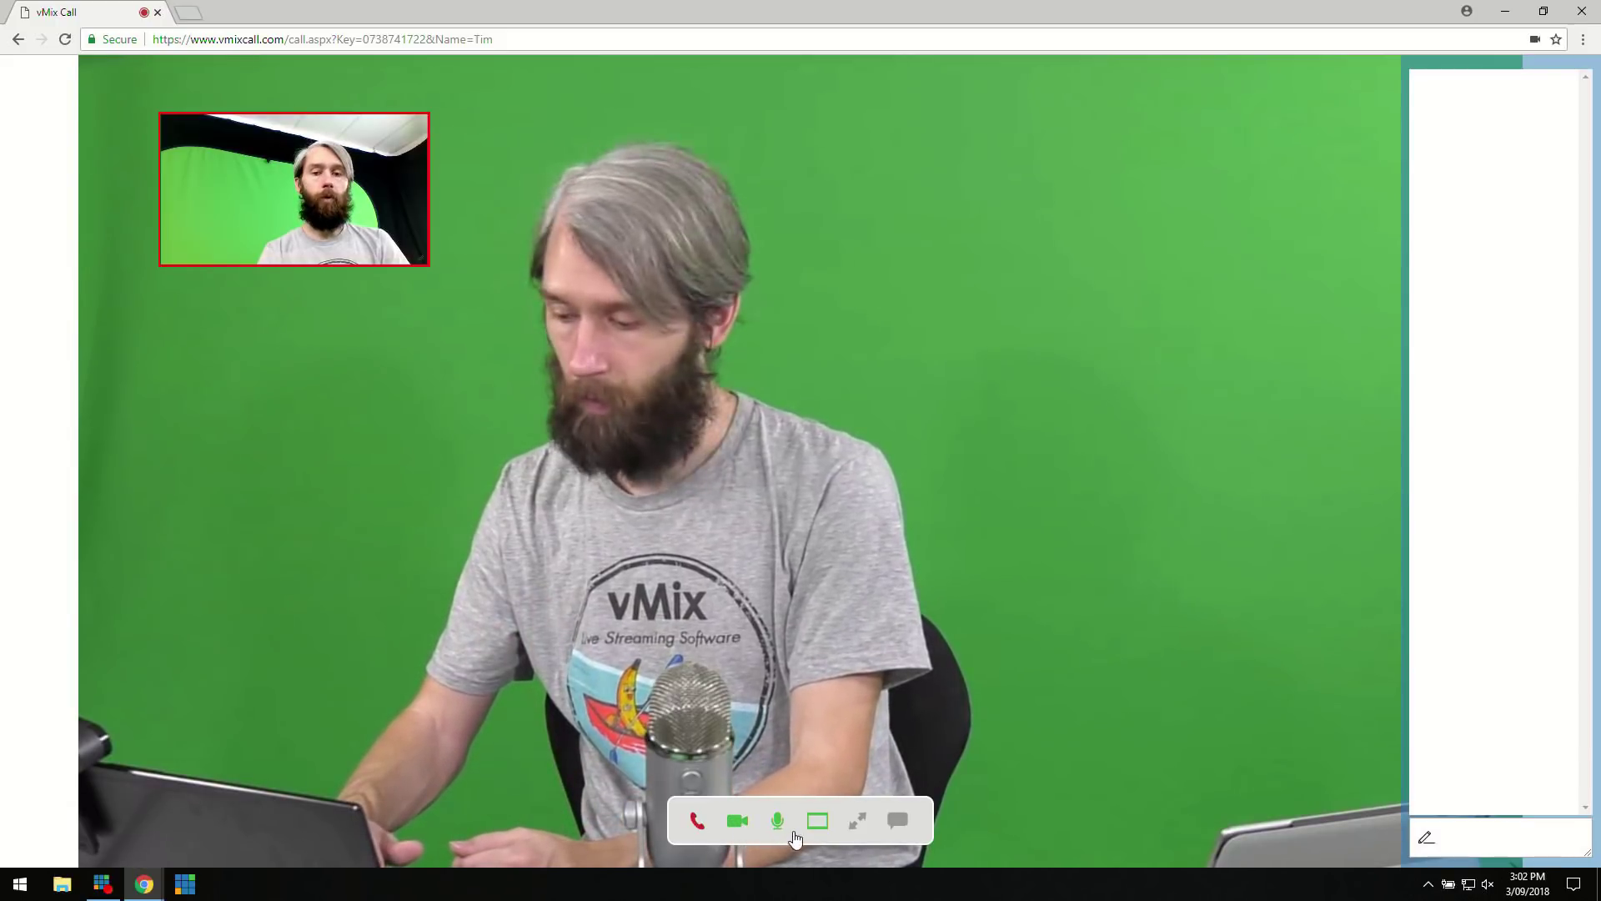
{"action": "left_click", "coordinate": [775, 821]}
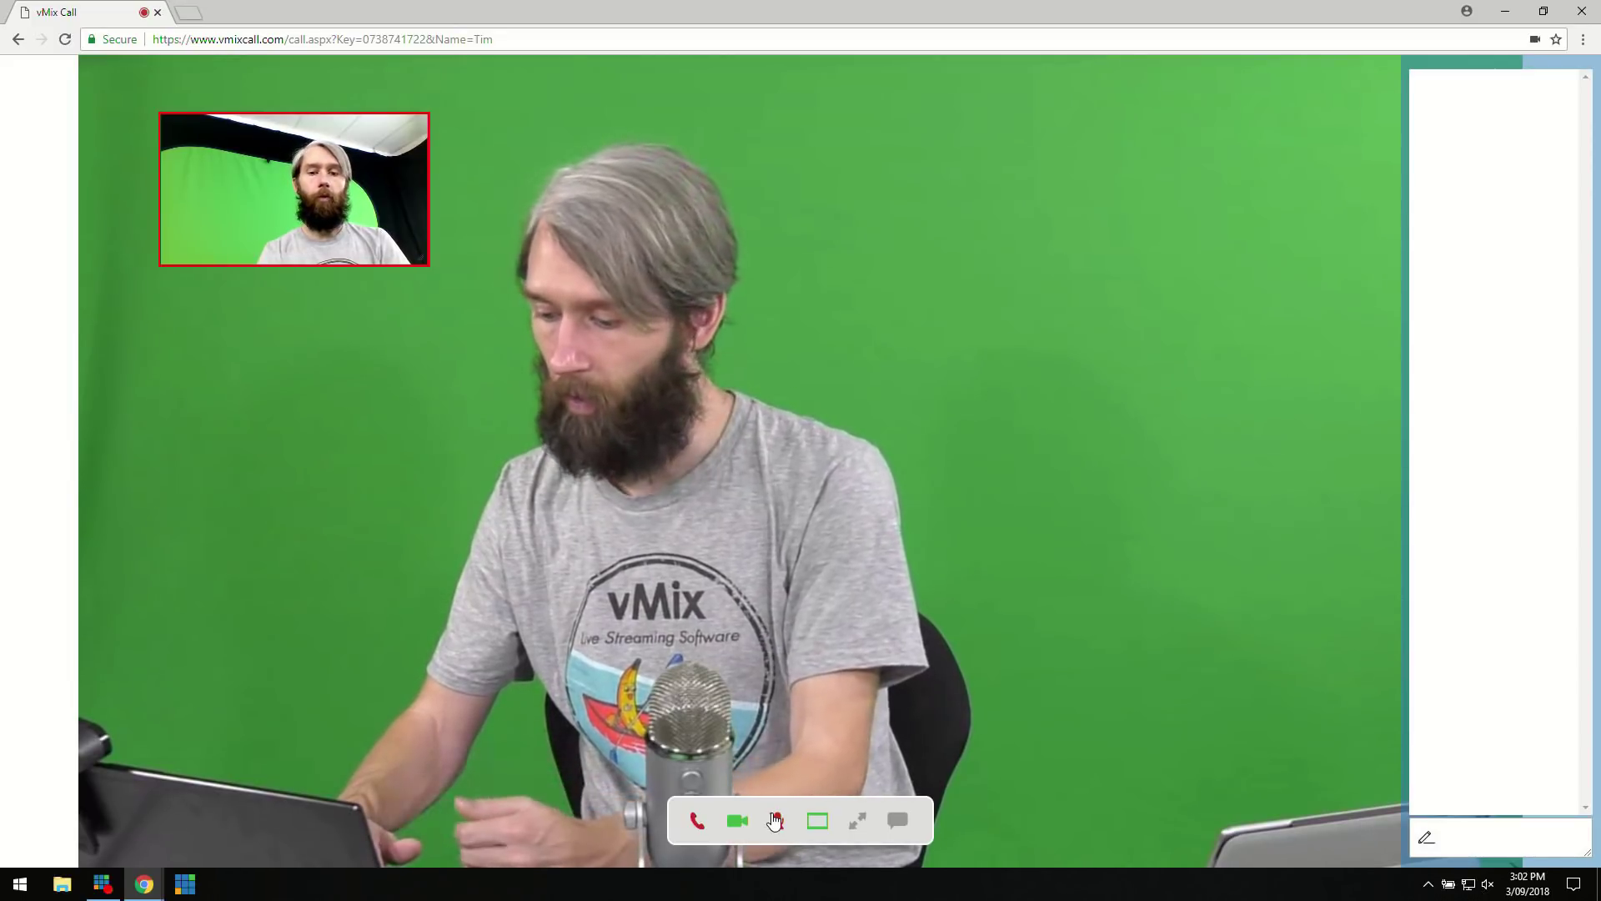
{"action": "left_click", "coordinate": [775, 821]}
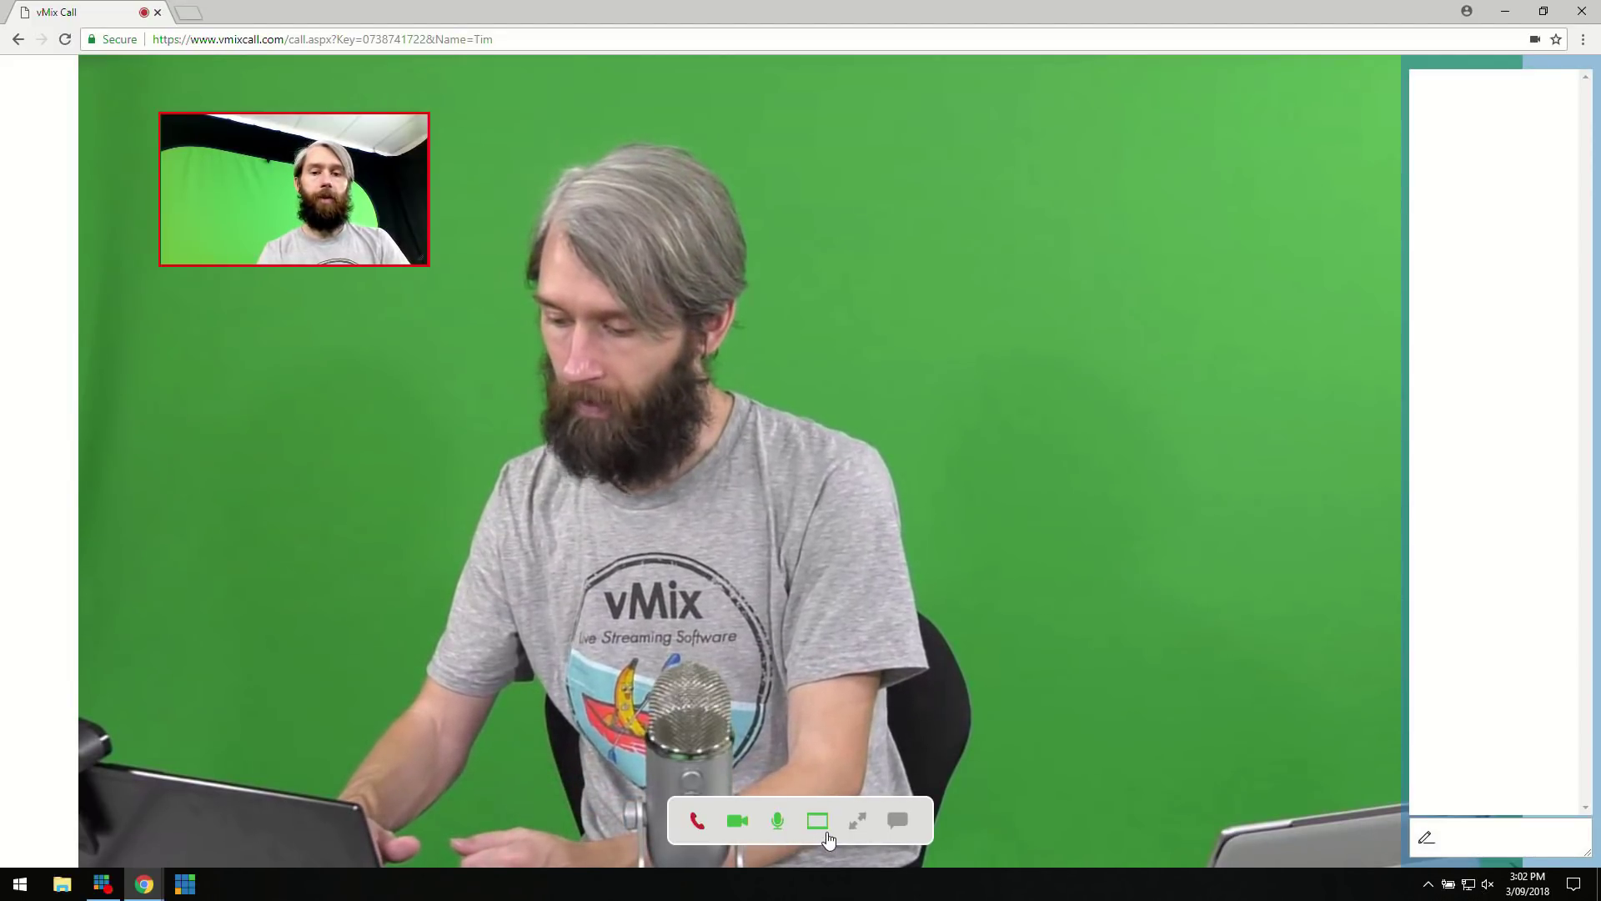
{"action": "left_click", "coordinate": [821, 825]}
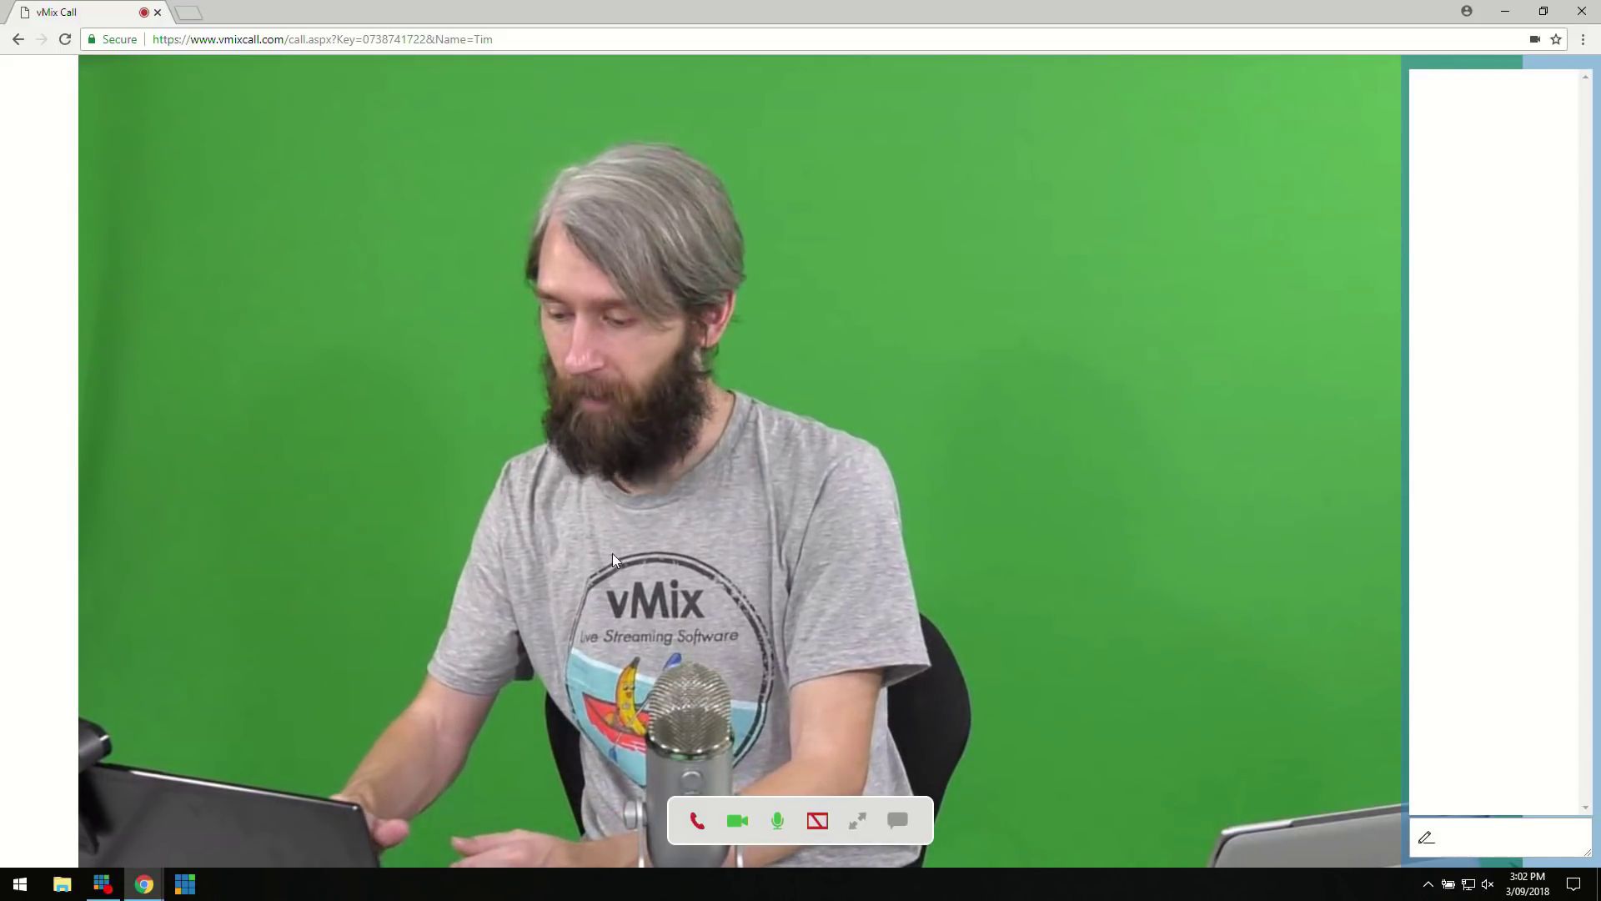
{"action": "left_click", "coordinate": [818, 821]}
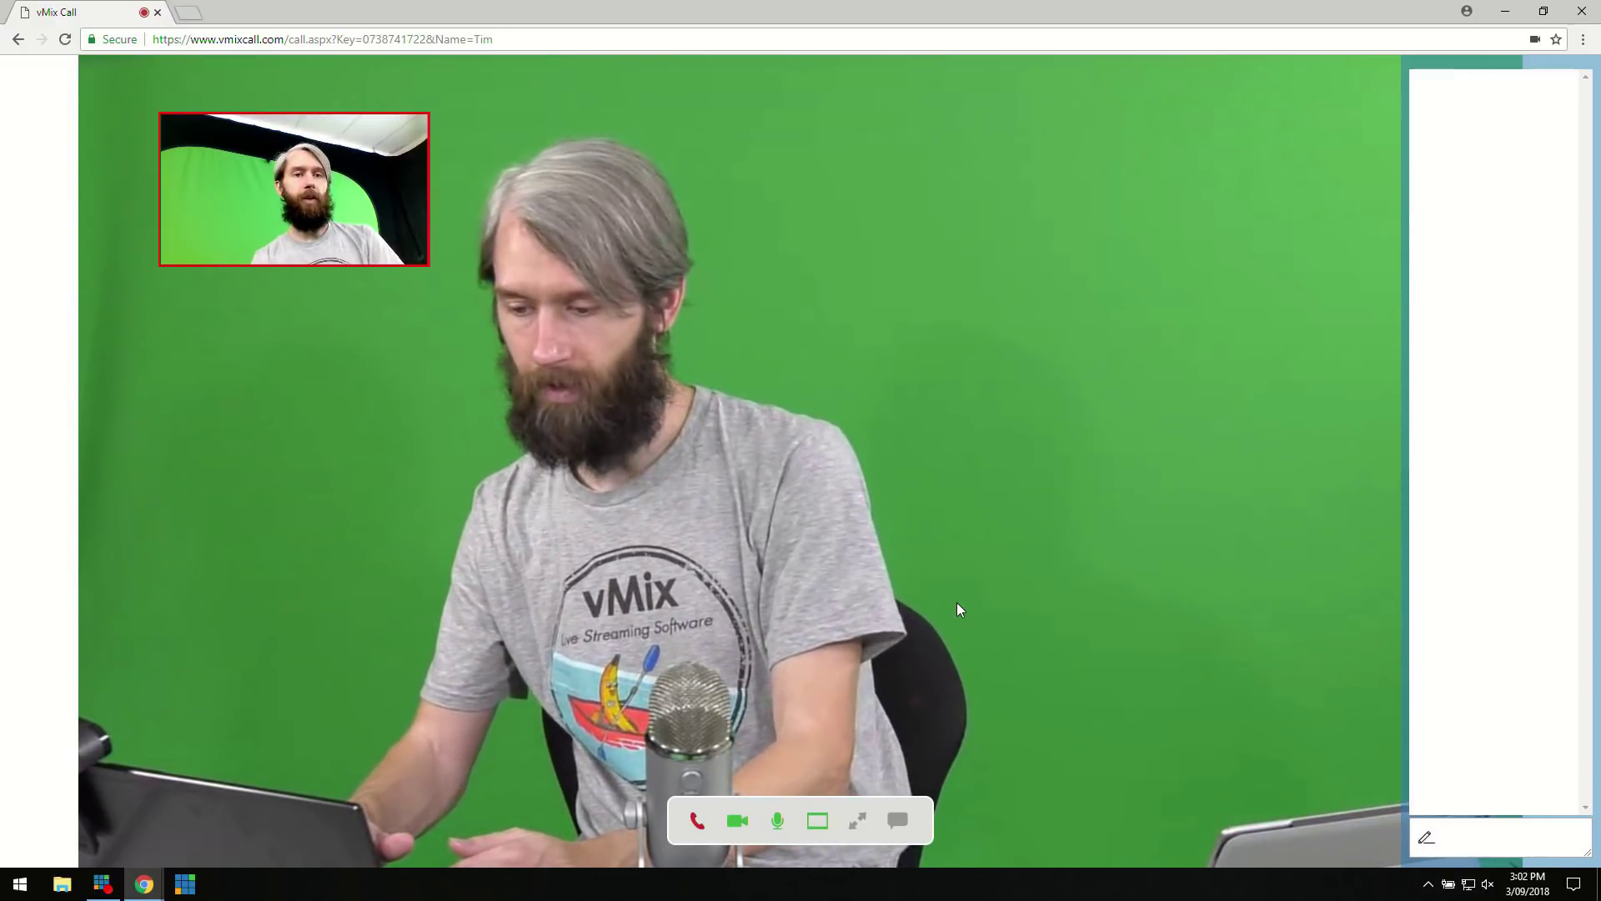
{"action": "left_click", "coordinate": [859, 822]}
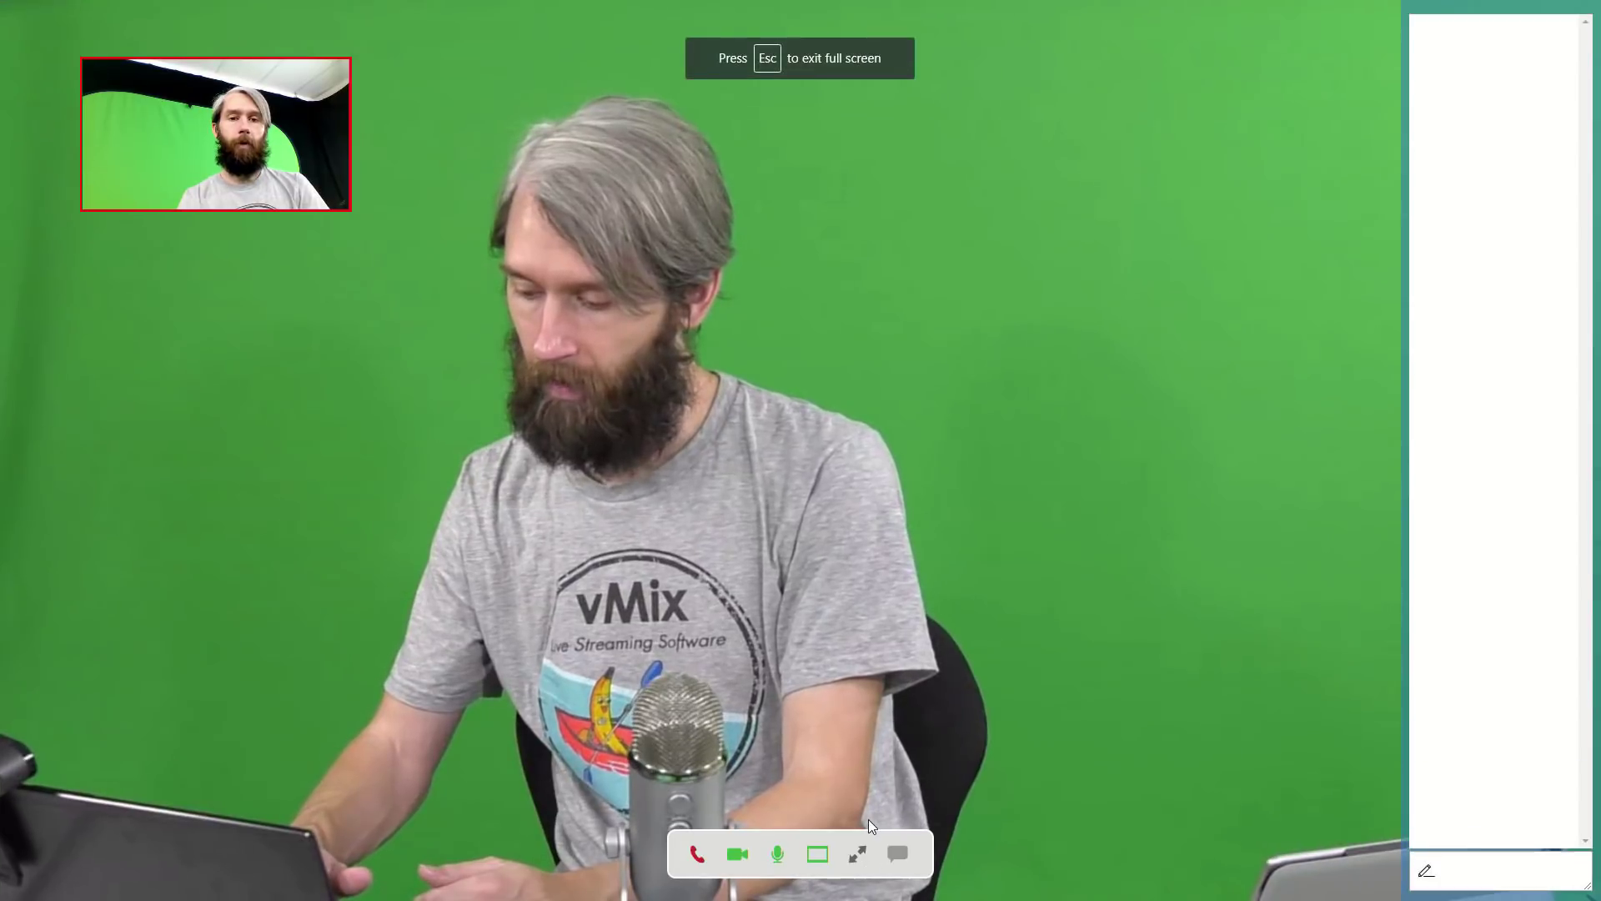
{"action": "left_click", "coordinate": [855, 863]}
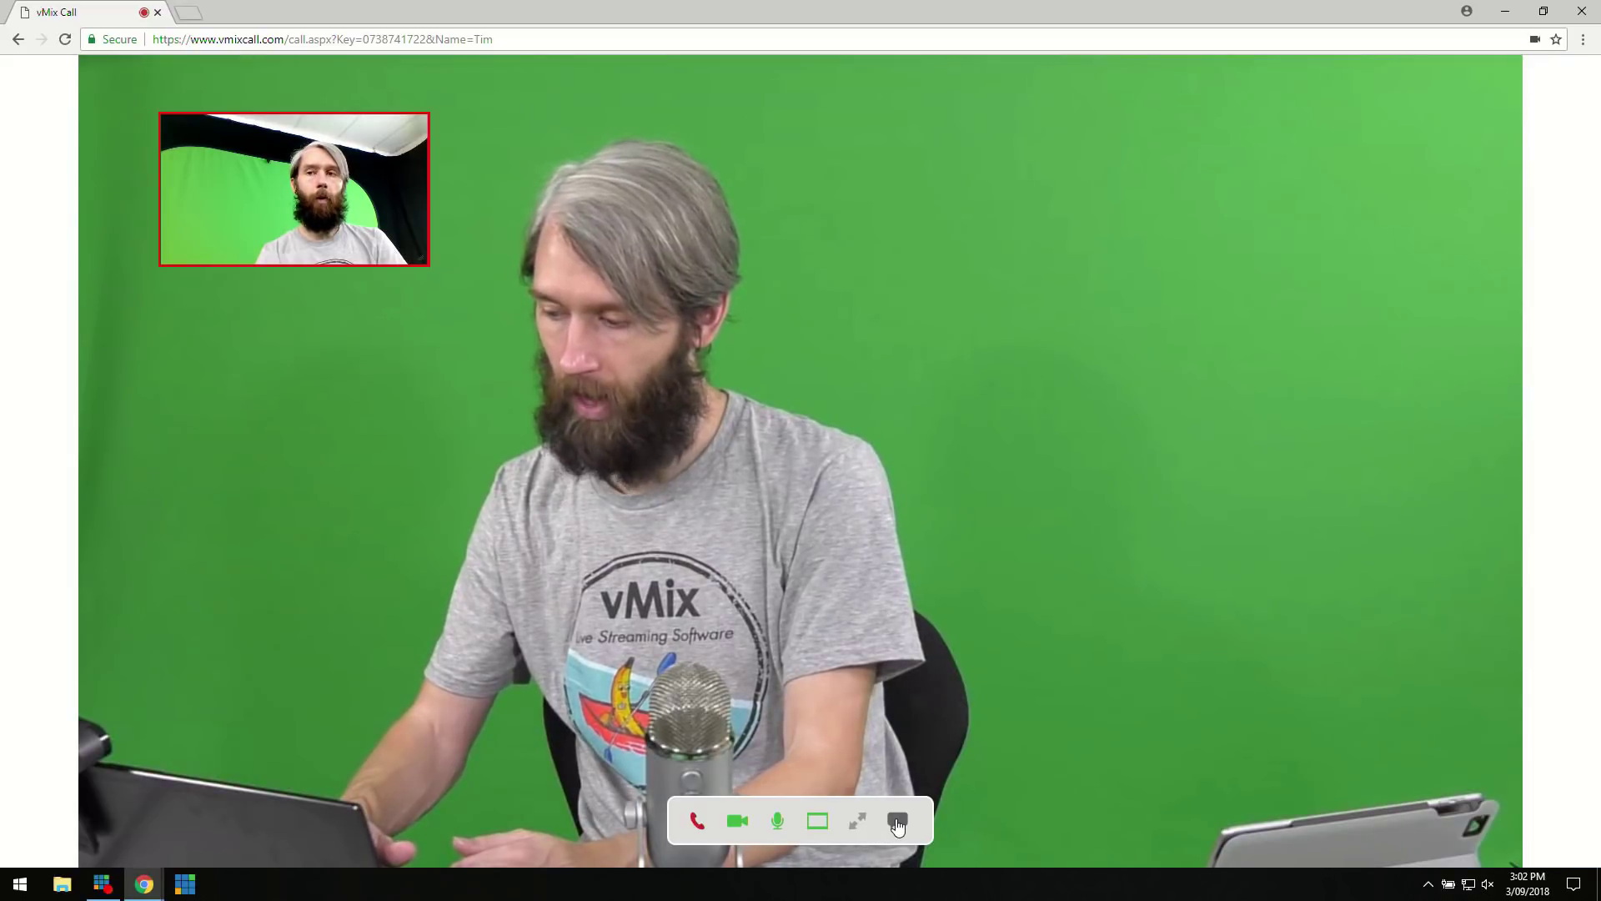
- Send the message "Hello!" in the call chat and hide the chat
{"action": "left_click", "coordinate": [1467, 836]}
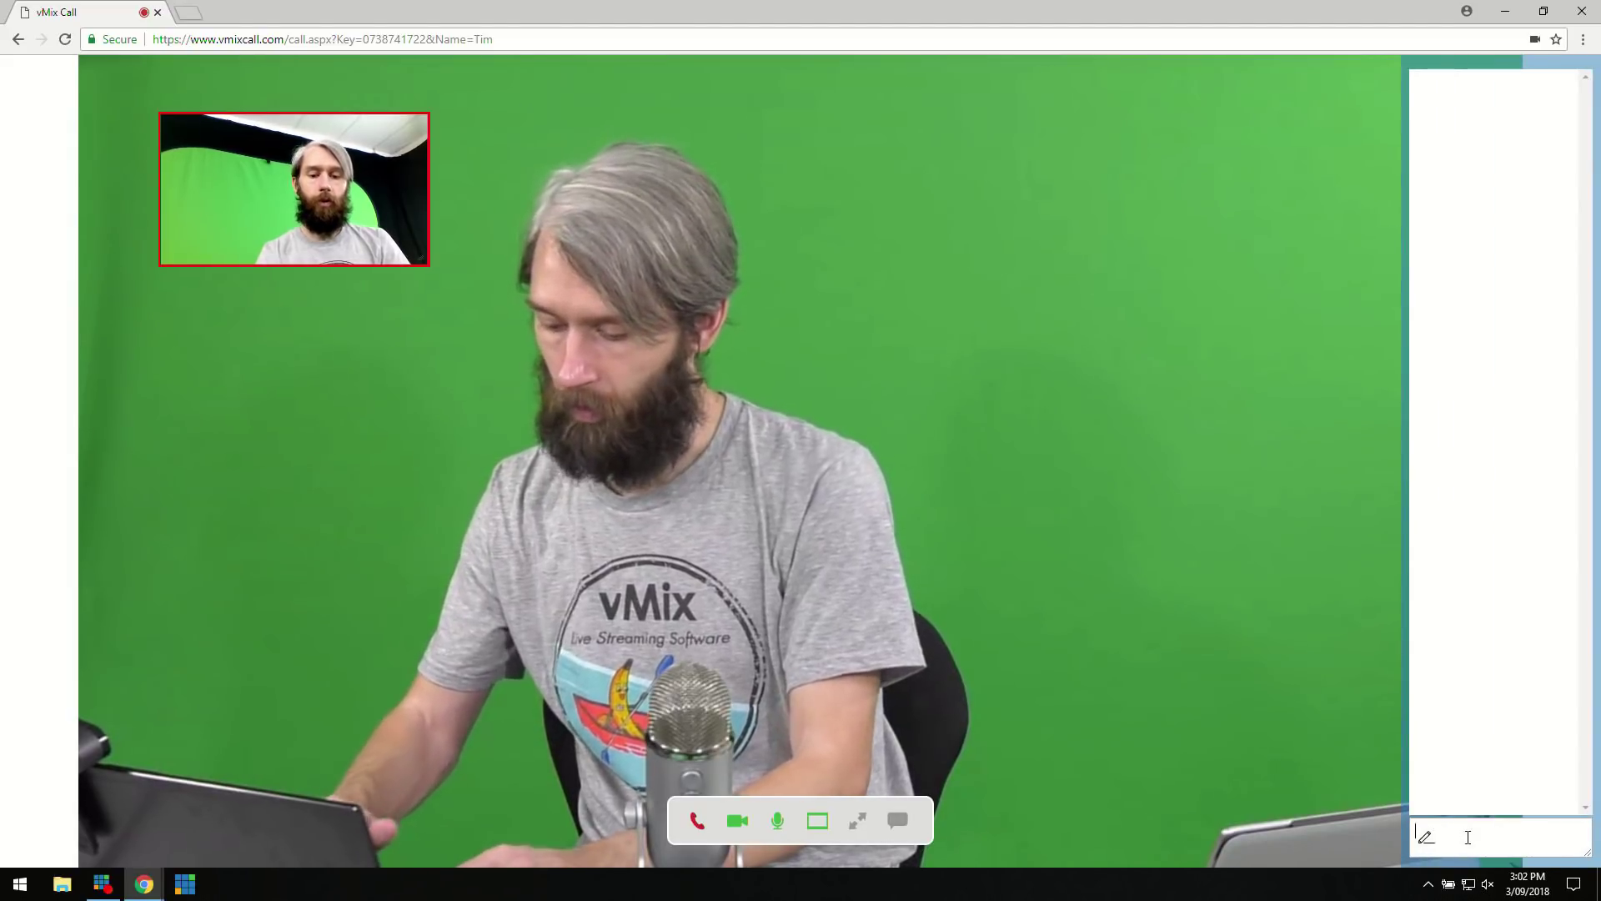
{"action": "type", "text": "Hello!"}
{"action": "key", "text": "Return"}
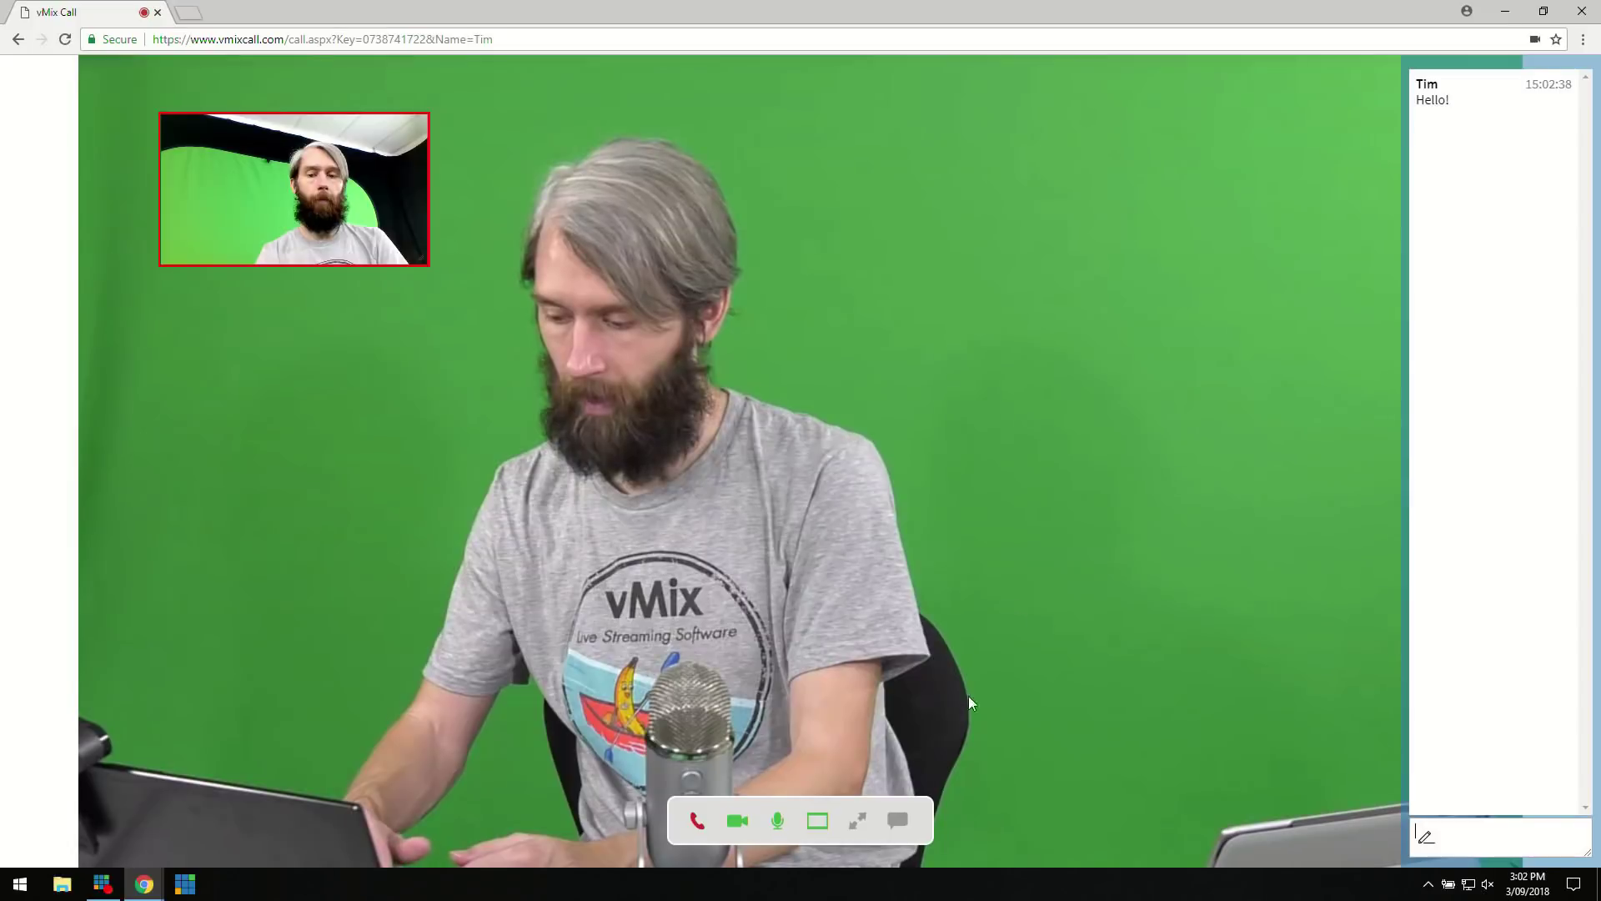
{"action": "left_click", "coordinate": [900, 828]}
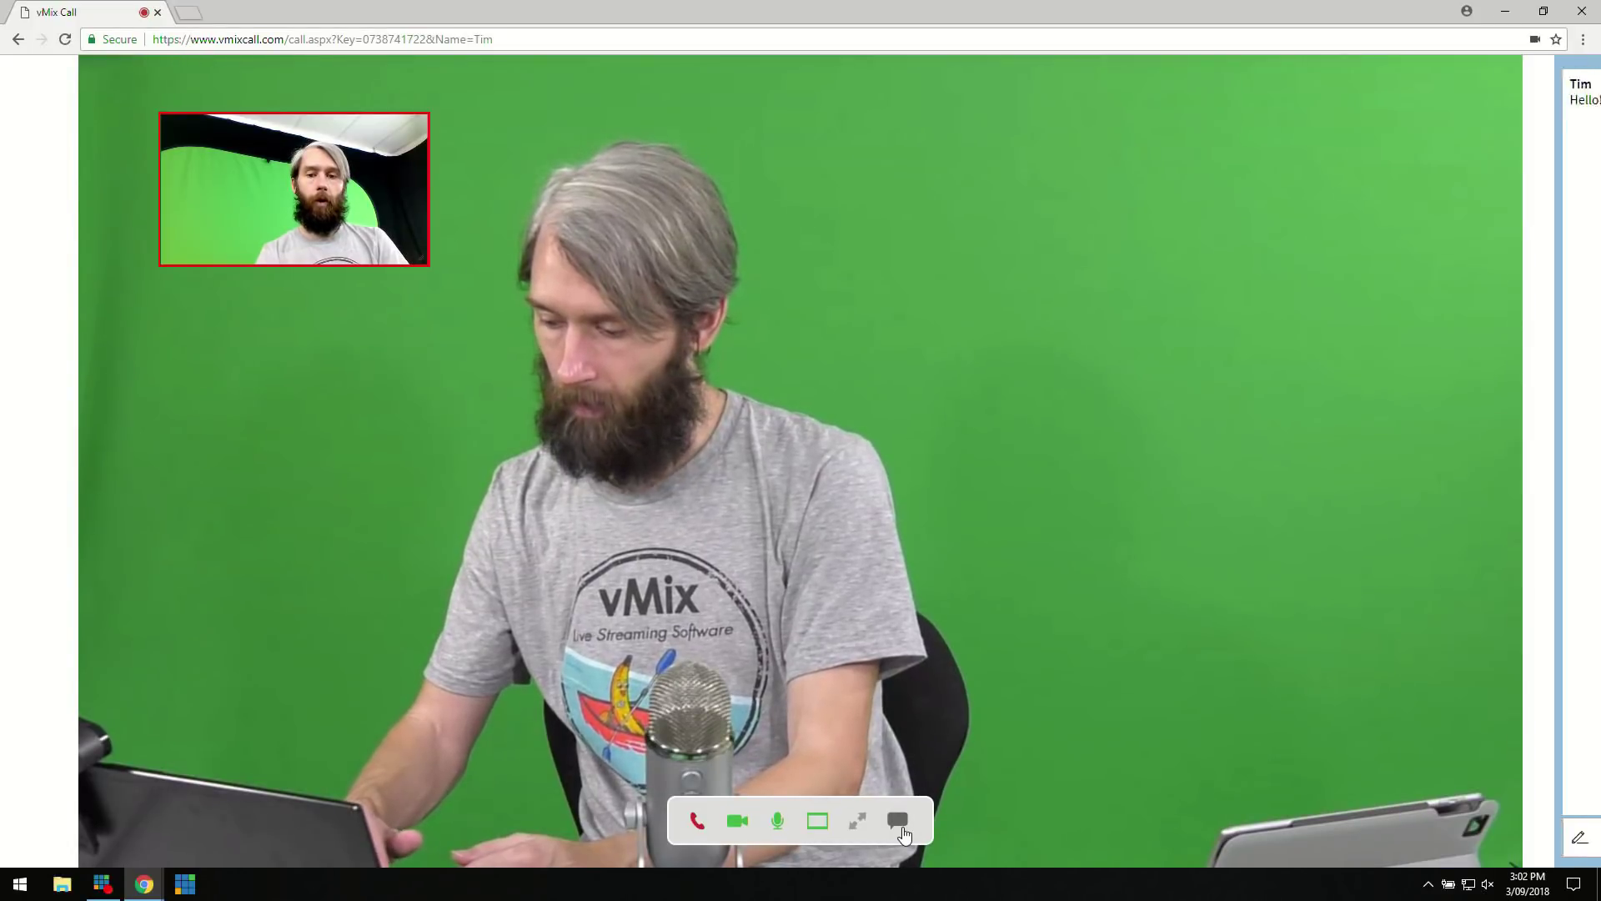
- Show the call in full screen, hide and restore the self-view there, and return to the normal view
{"action": "left_click", "coordinate": [859, 821]}
{"action": "left_click", "coordinate": [816, 855]}
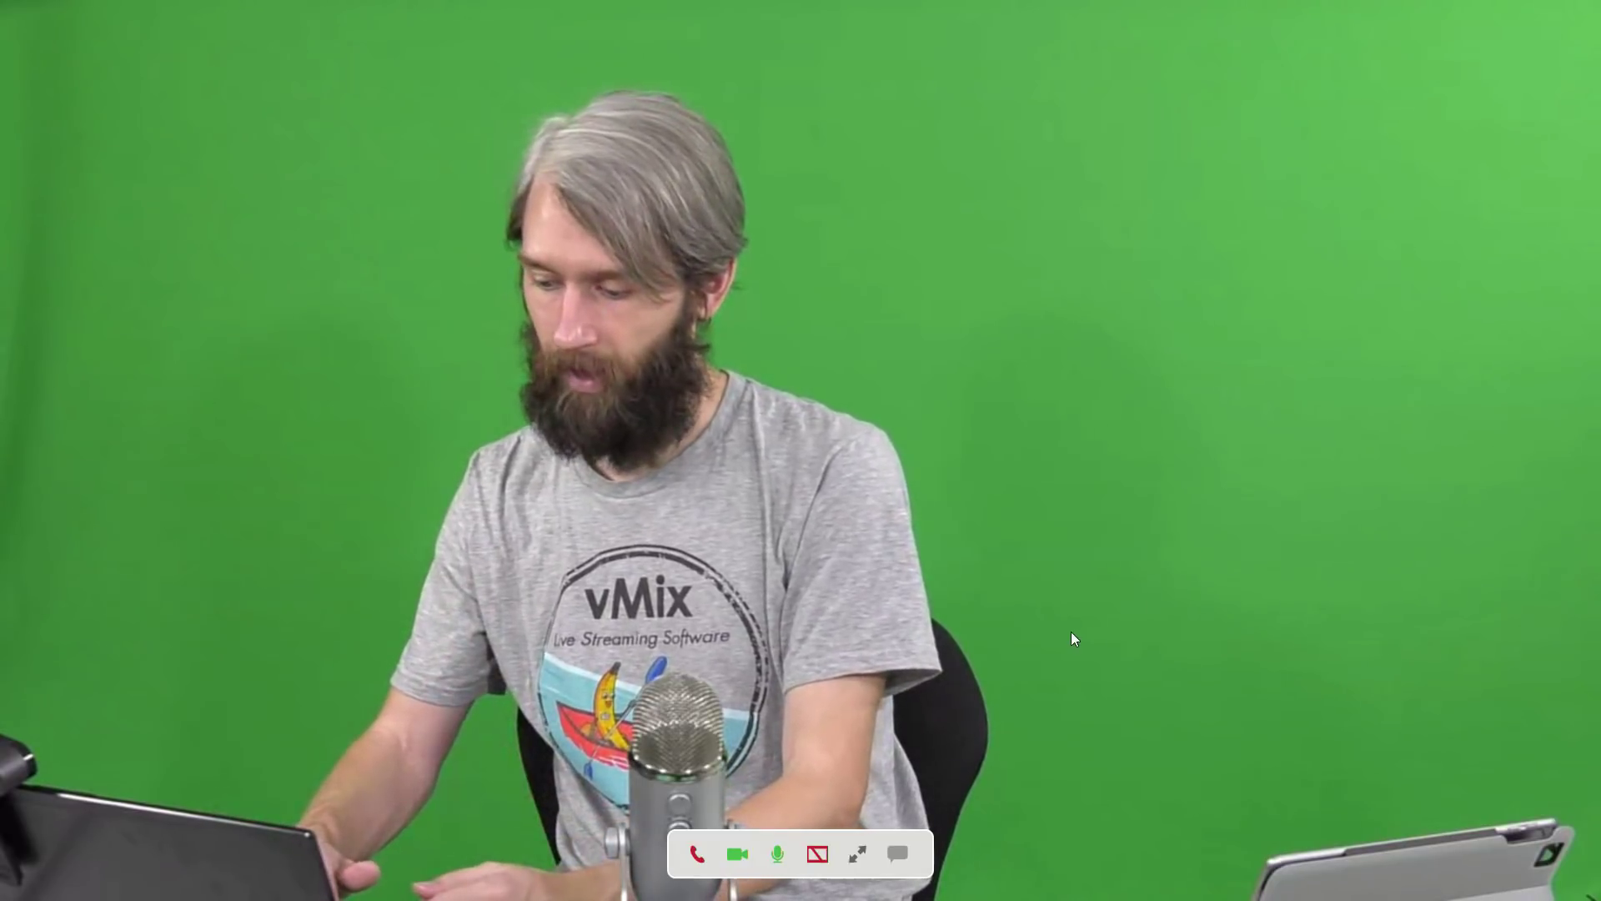
{"action": "left_click", "coordinate": [817, 855]}
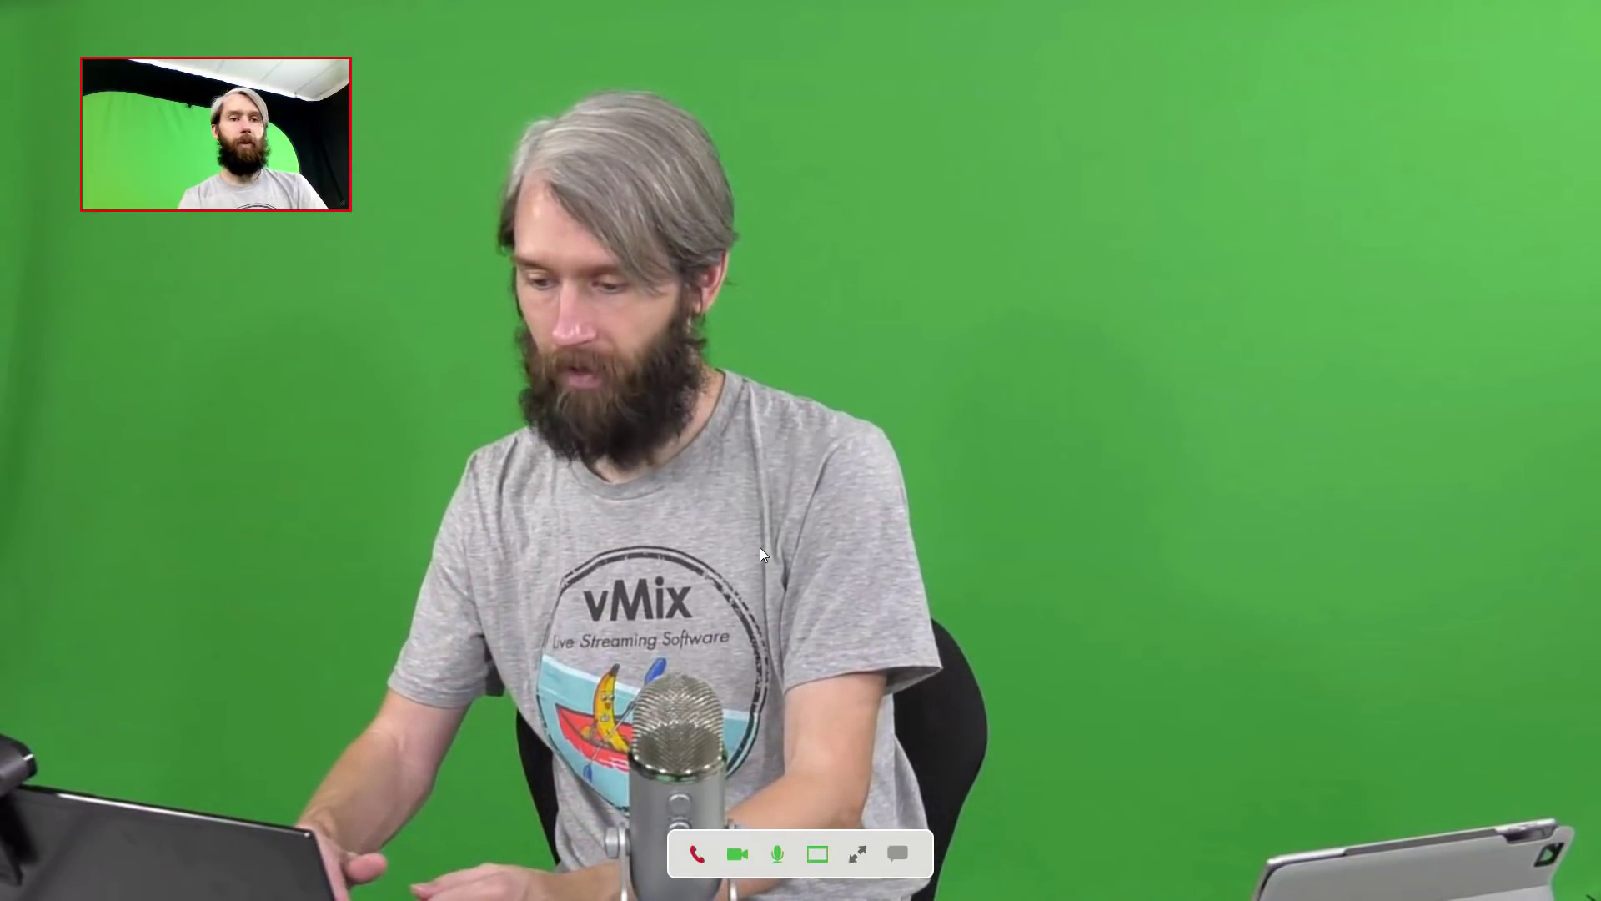
{"action": "left_click", "coordinate": [859, 855]}
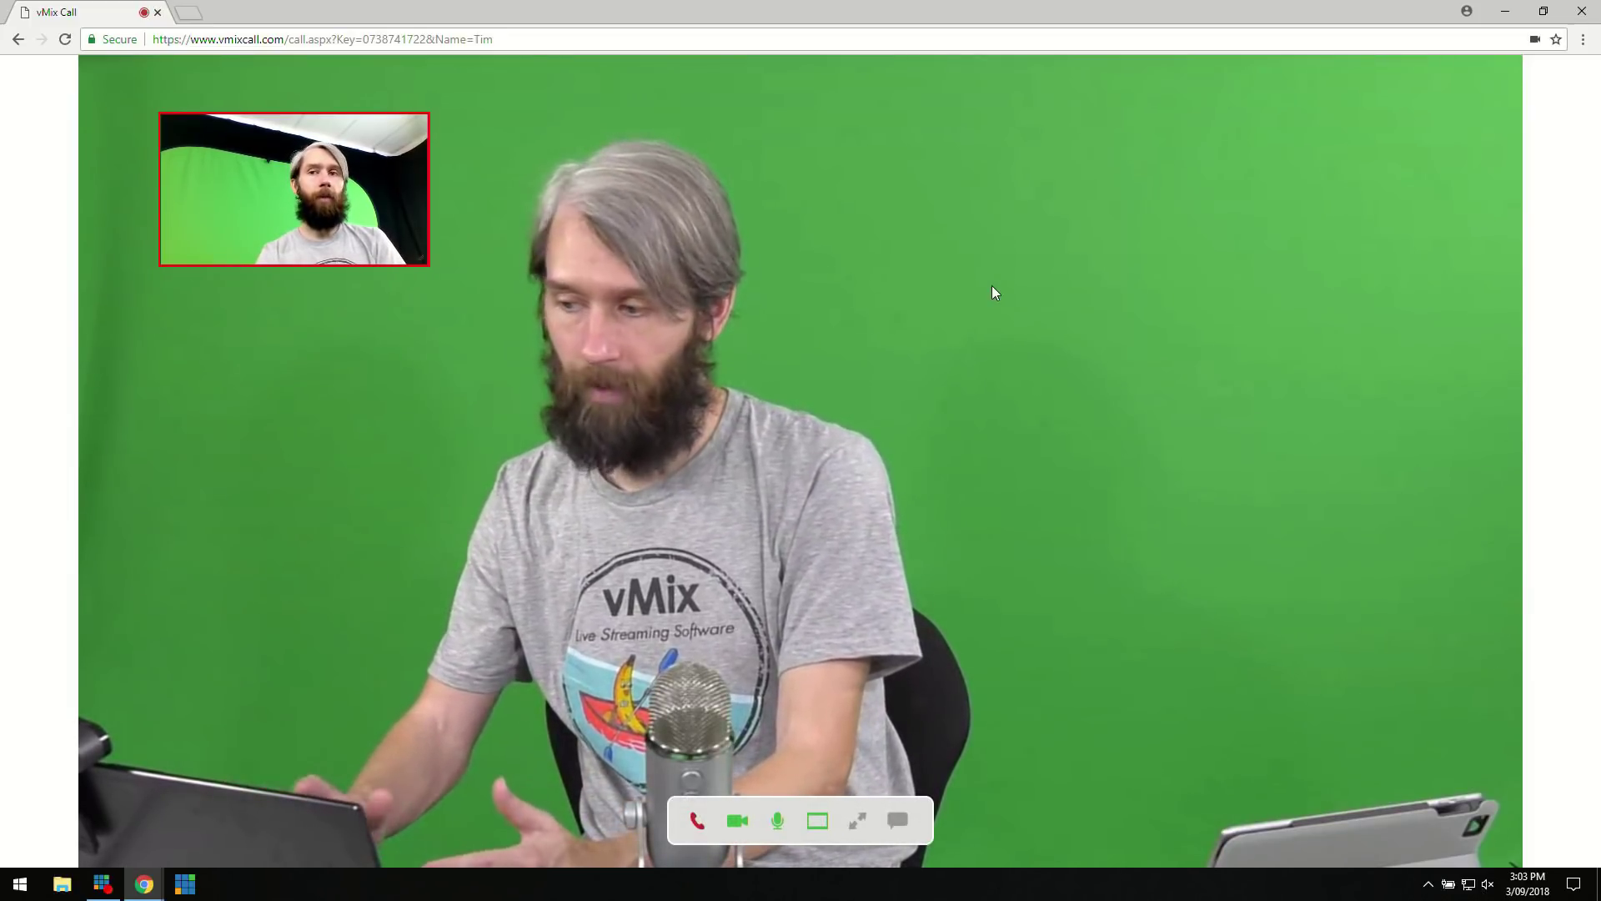
- Set the browser's default camera to Logitech BRIO (046d:085e) through the call page's media permissions
{"action": "left_click", "coordinate": [1535, 40]}
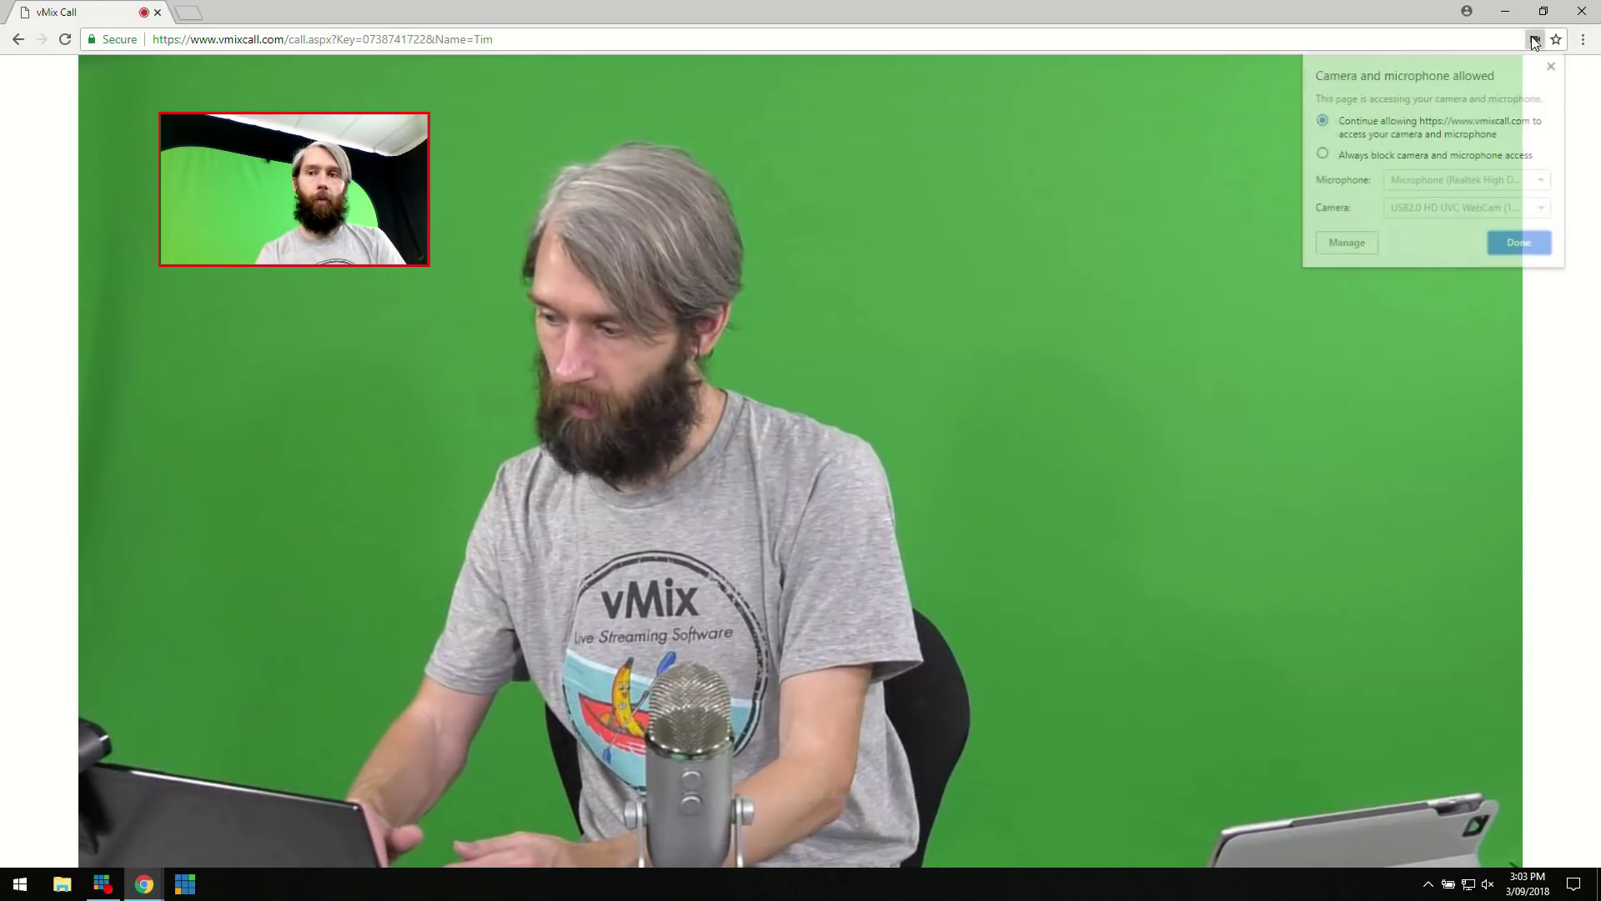
{"action": "left_click", "coordinate": [1344, 243]}
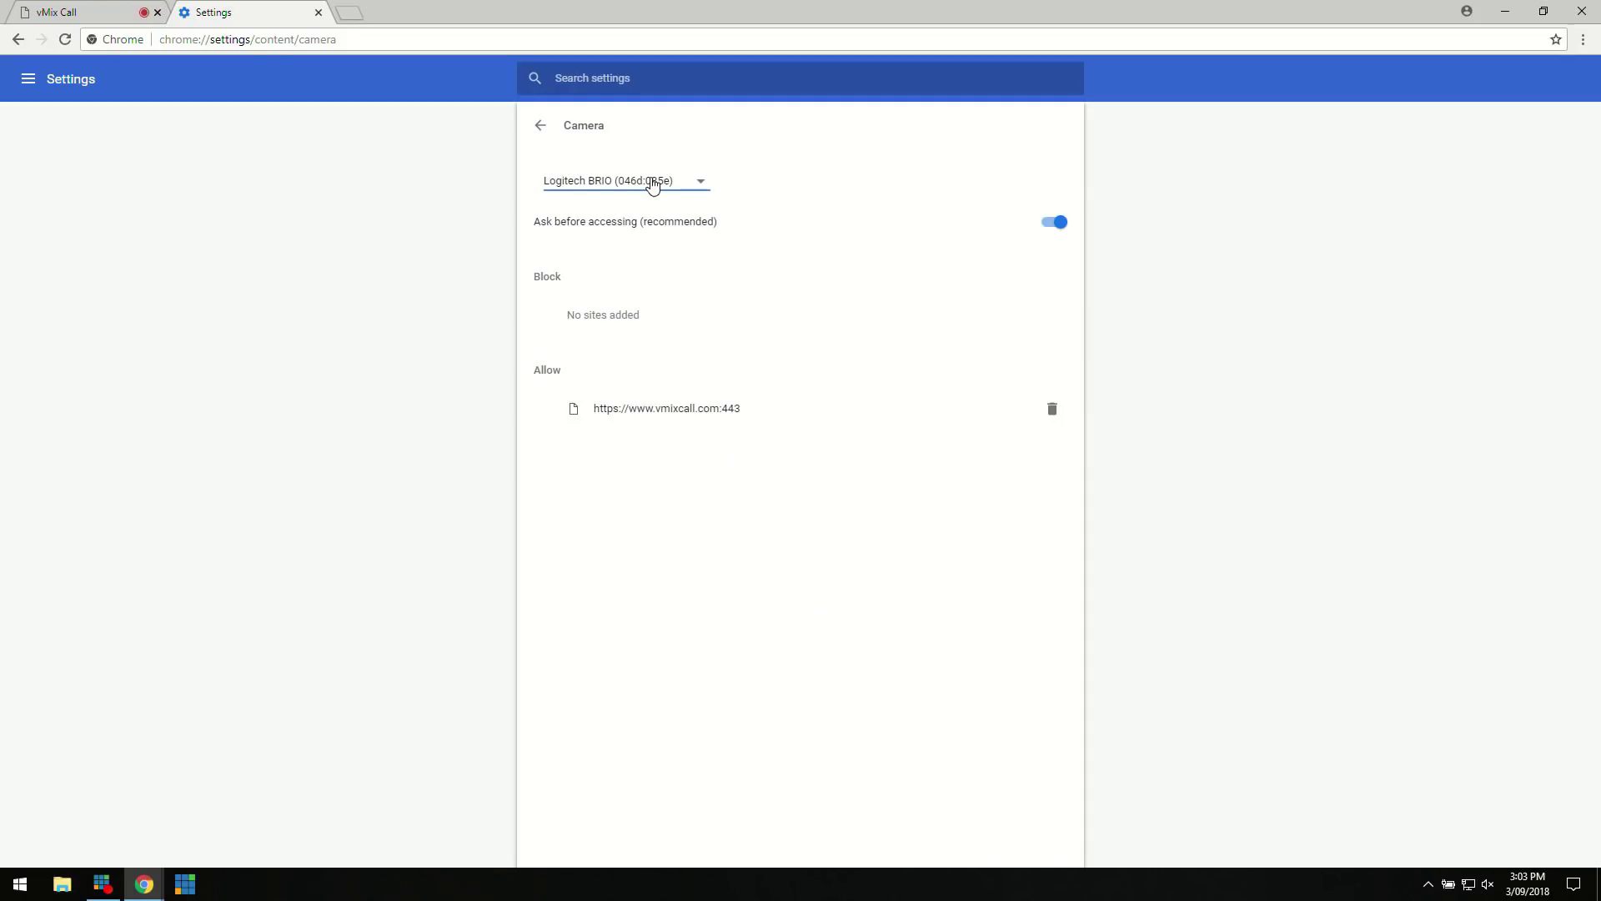
{"action": "left_click", "coordinate": [543, 131]}
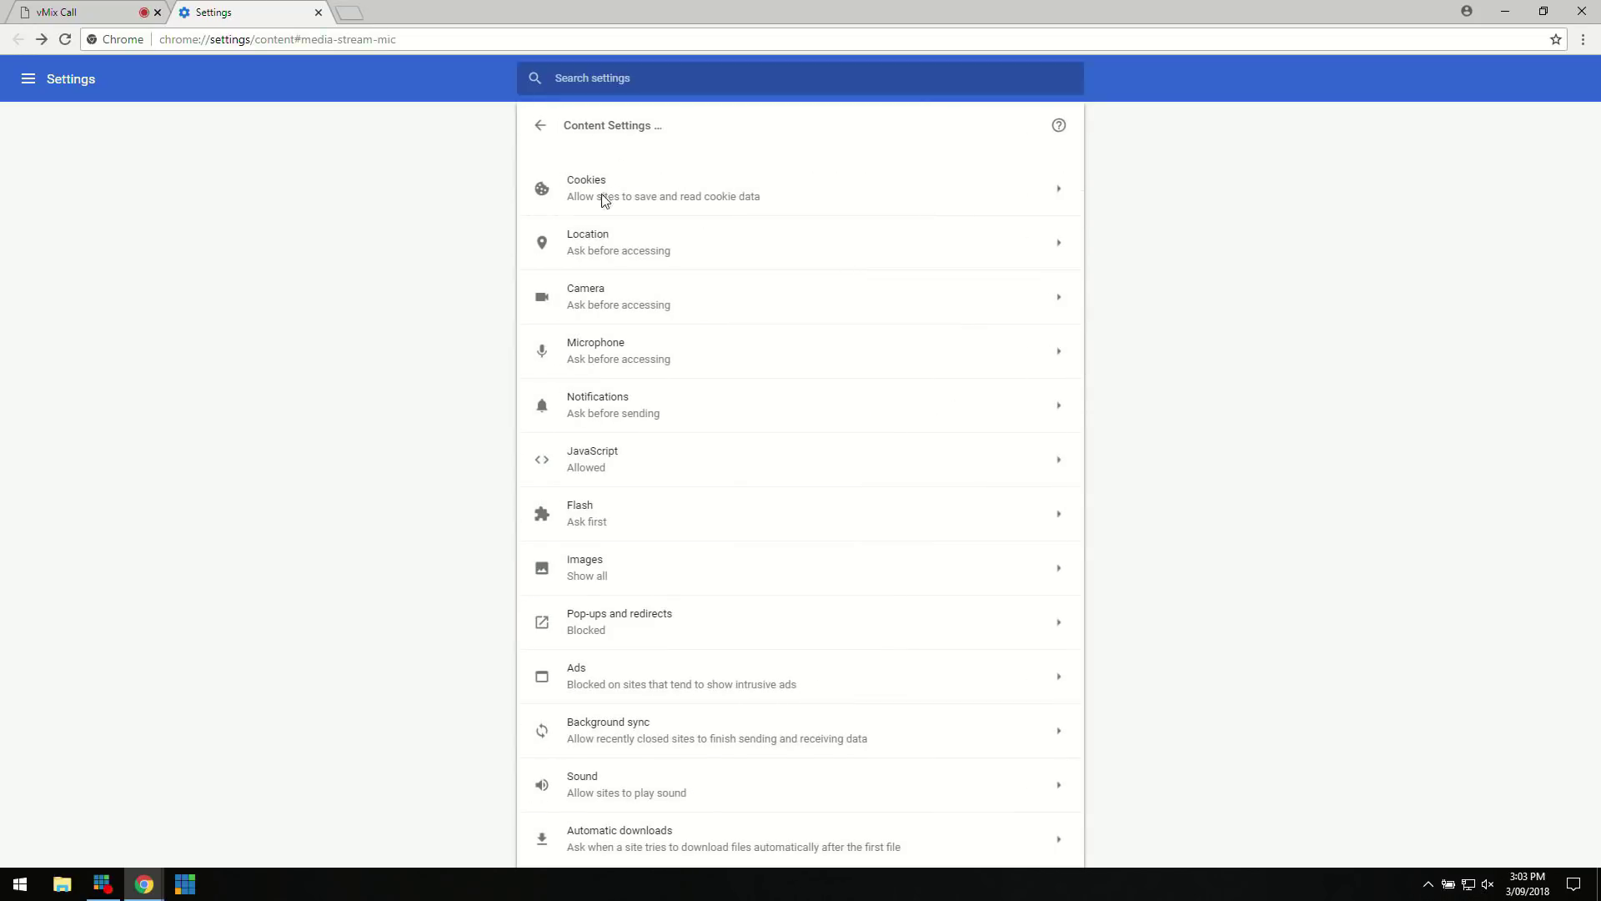
- Set the browser's default microphone to Microphone (Logicool BRIO) (046d:085e)
{"action": "left_click", "coordinate": [620, 342]}
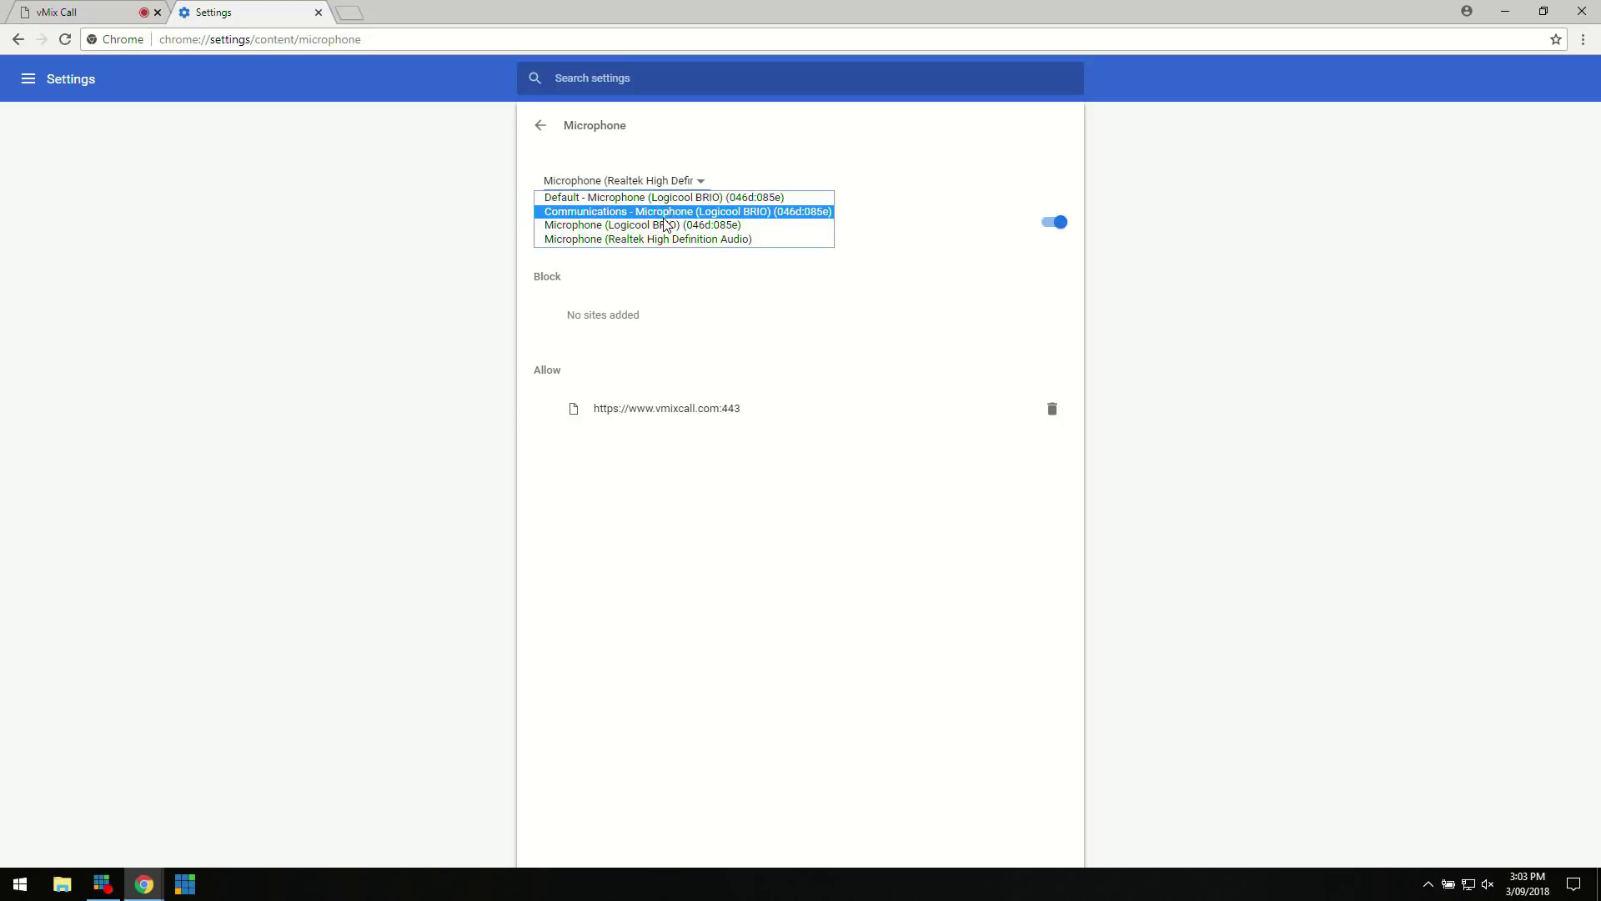
{"action": "left_click", "coordinate": [664, 216]}
{"action": "left_click", "coordinate": [664, 185]}
{"action": "left_click", "coordinate": [667, 225]}
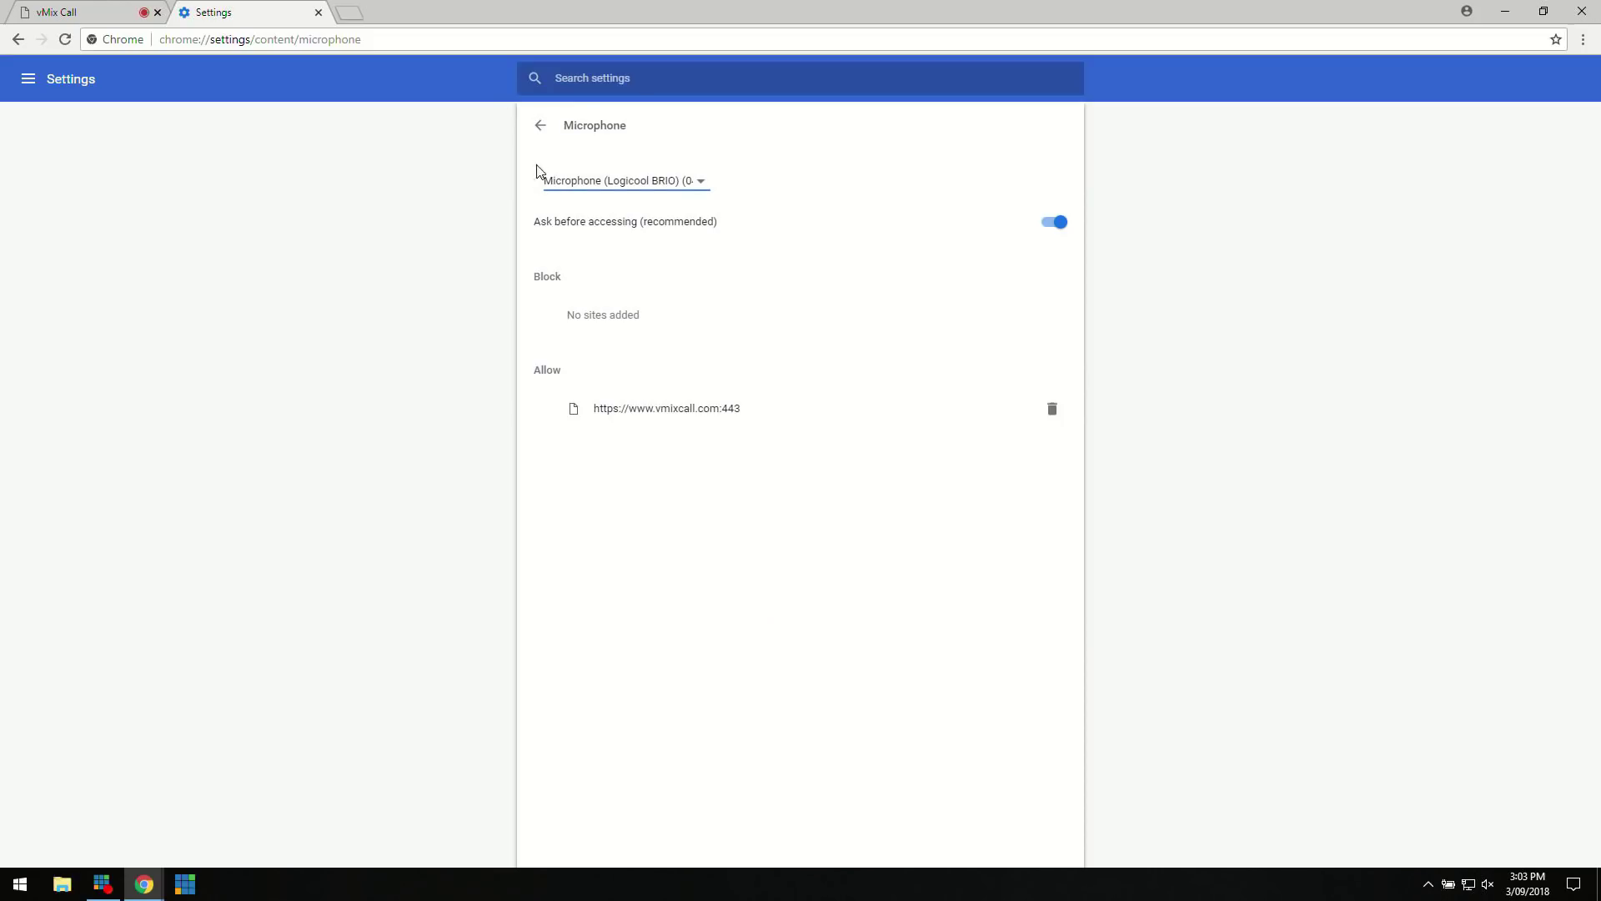
- Close the browser settings and reload the call page
{"action": "left_click", "coordinate": [541, 127]}
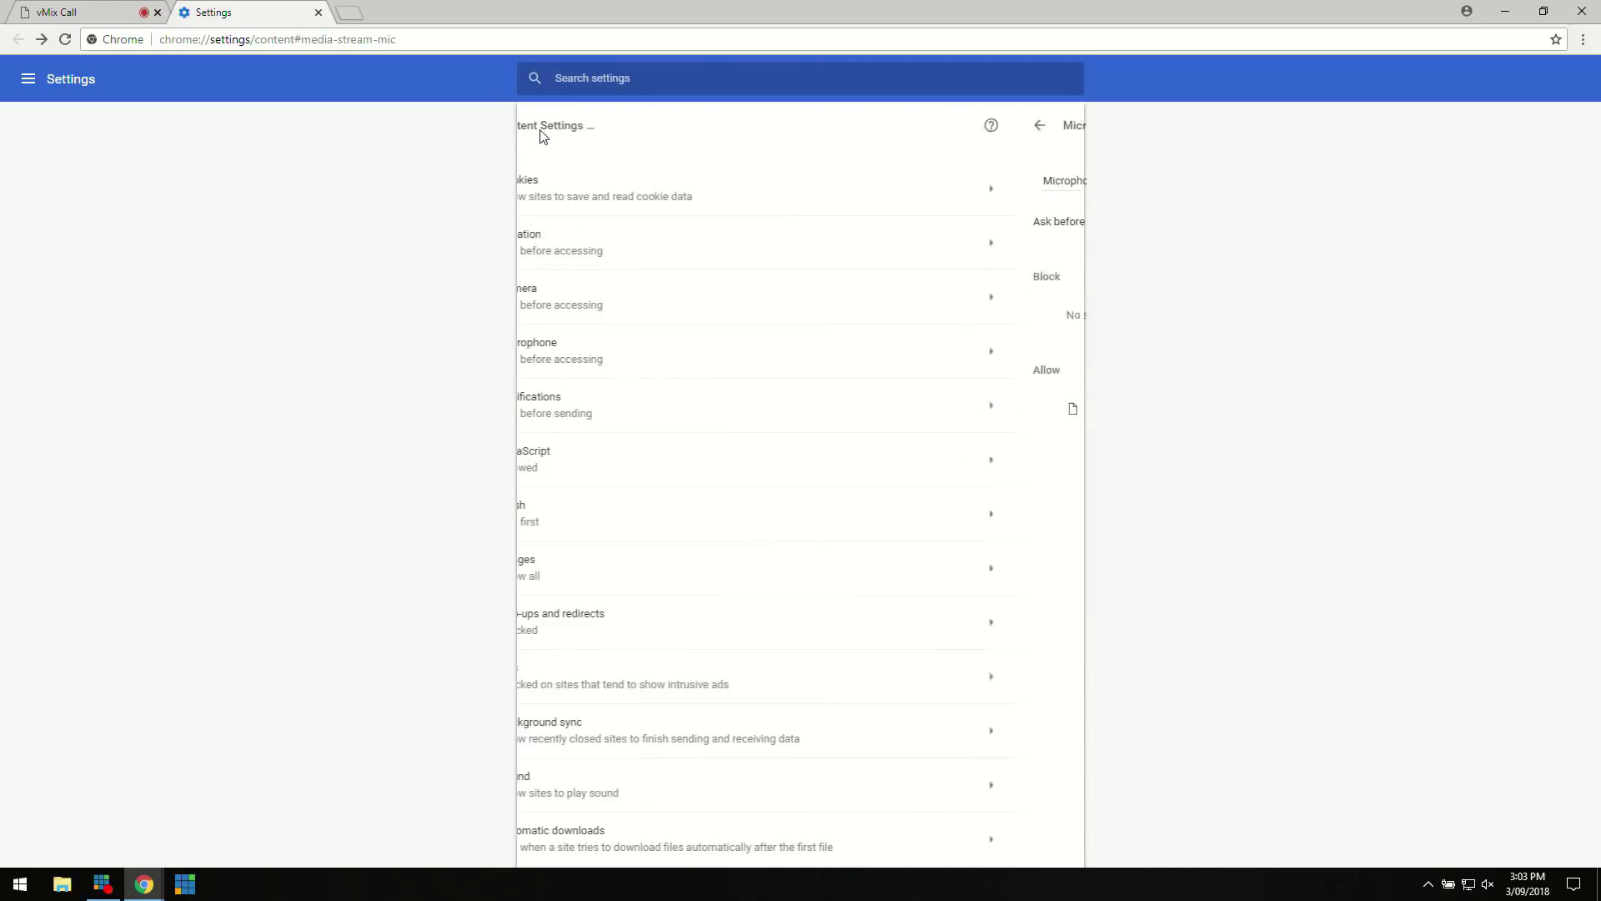
{"action": "left_click", "coordinate": [317, 13]}
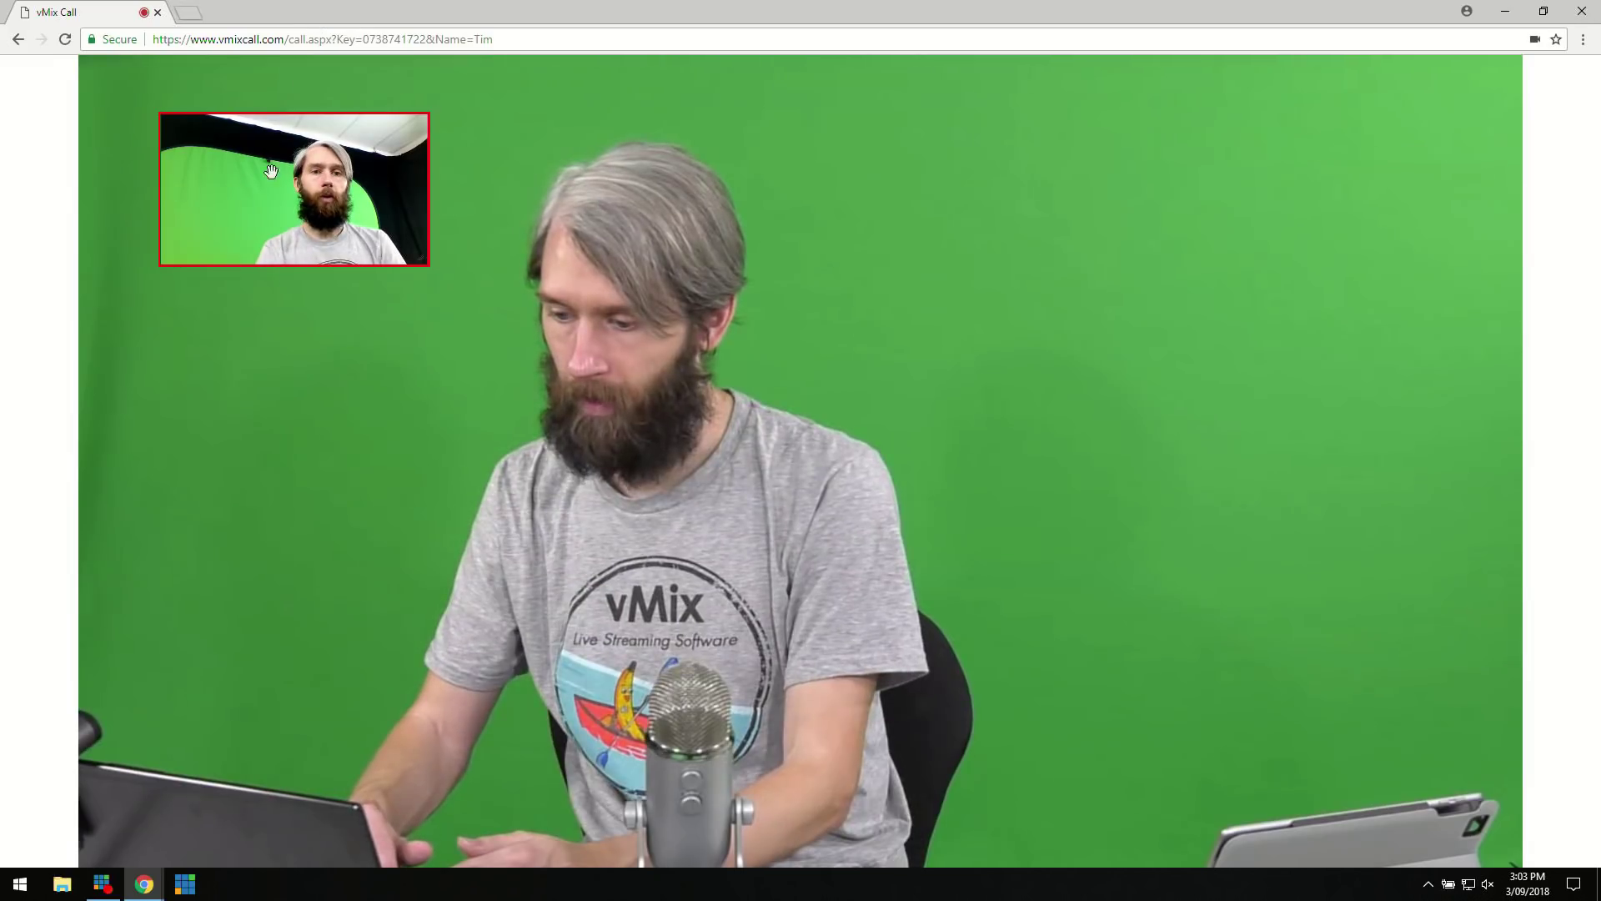
{"action": "left_click", "coordinate": [59, 46]}
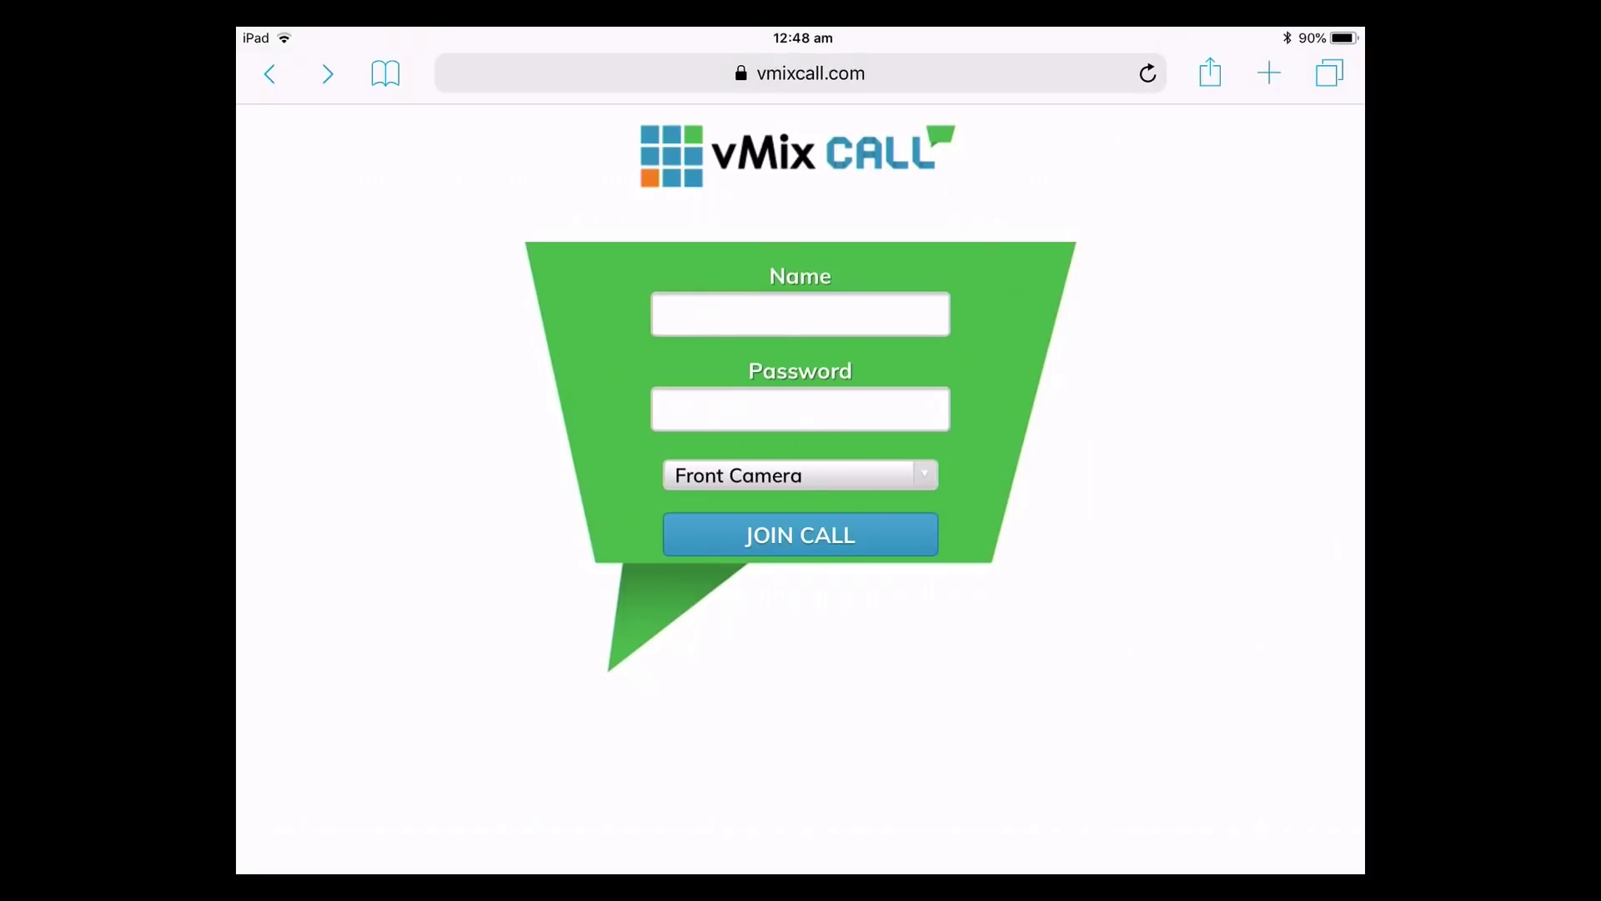
- On the iPad, fill in the participant's name and the call password on the vmixcall.com join form
{"action": "left_click", "coordinate": [800, 314]}
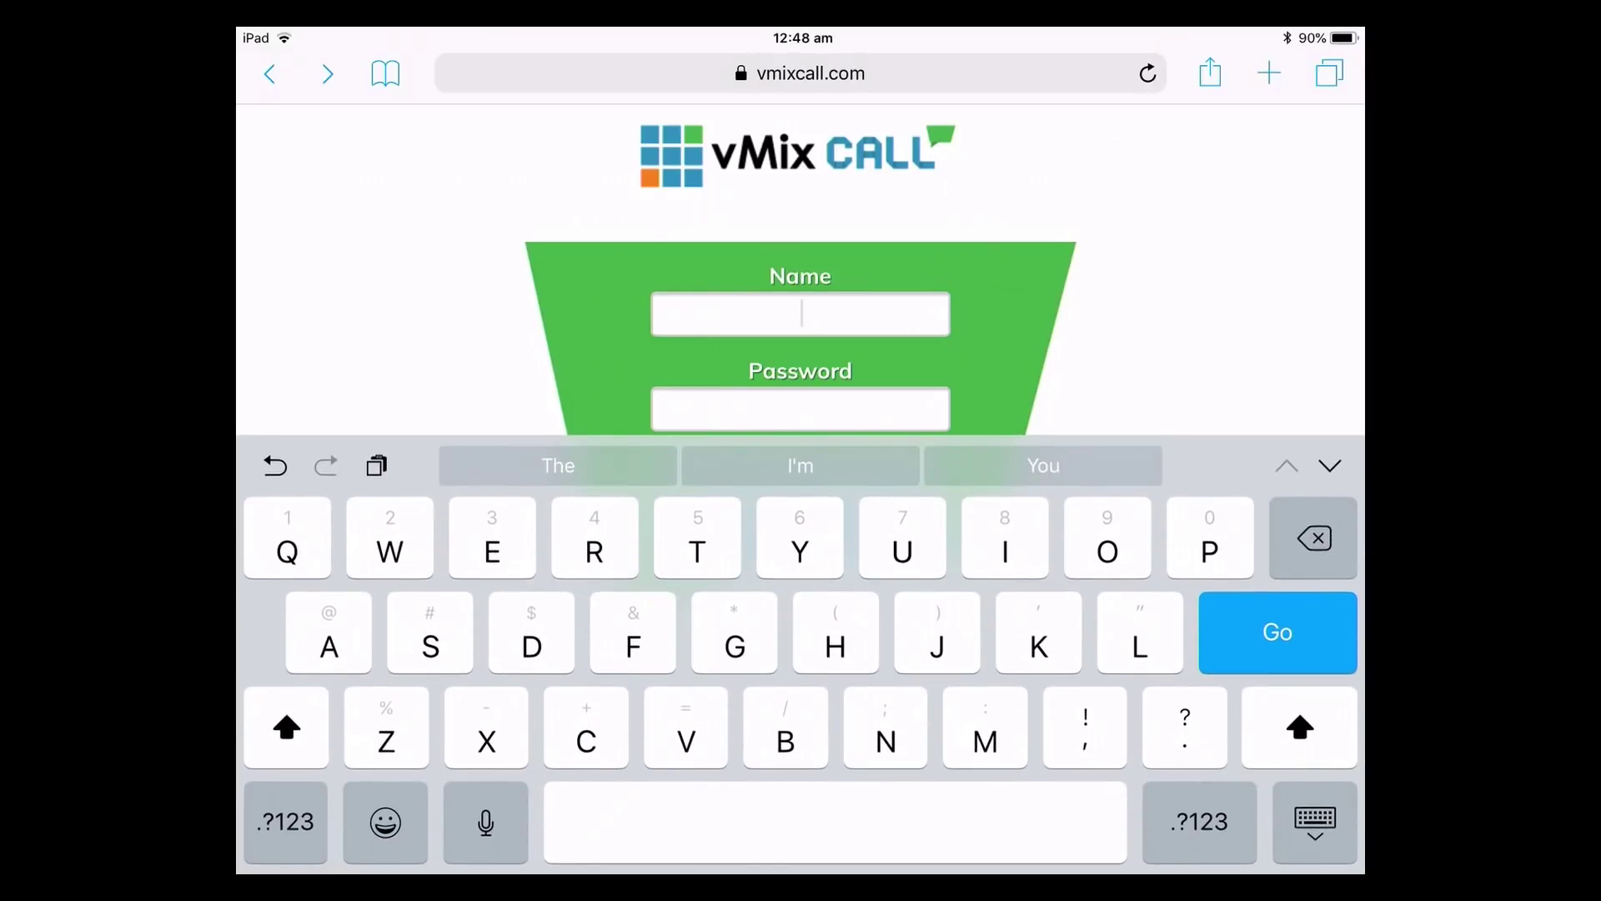
{"action": "type", "text": "Tim"}
{"action": "scroll", "coordinate": [801, 292], "scroll_direction": "down", "scroll_amount": 3}
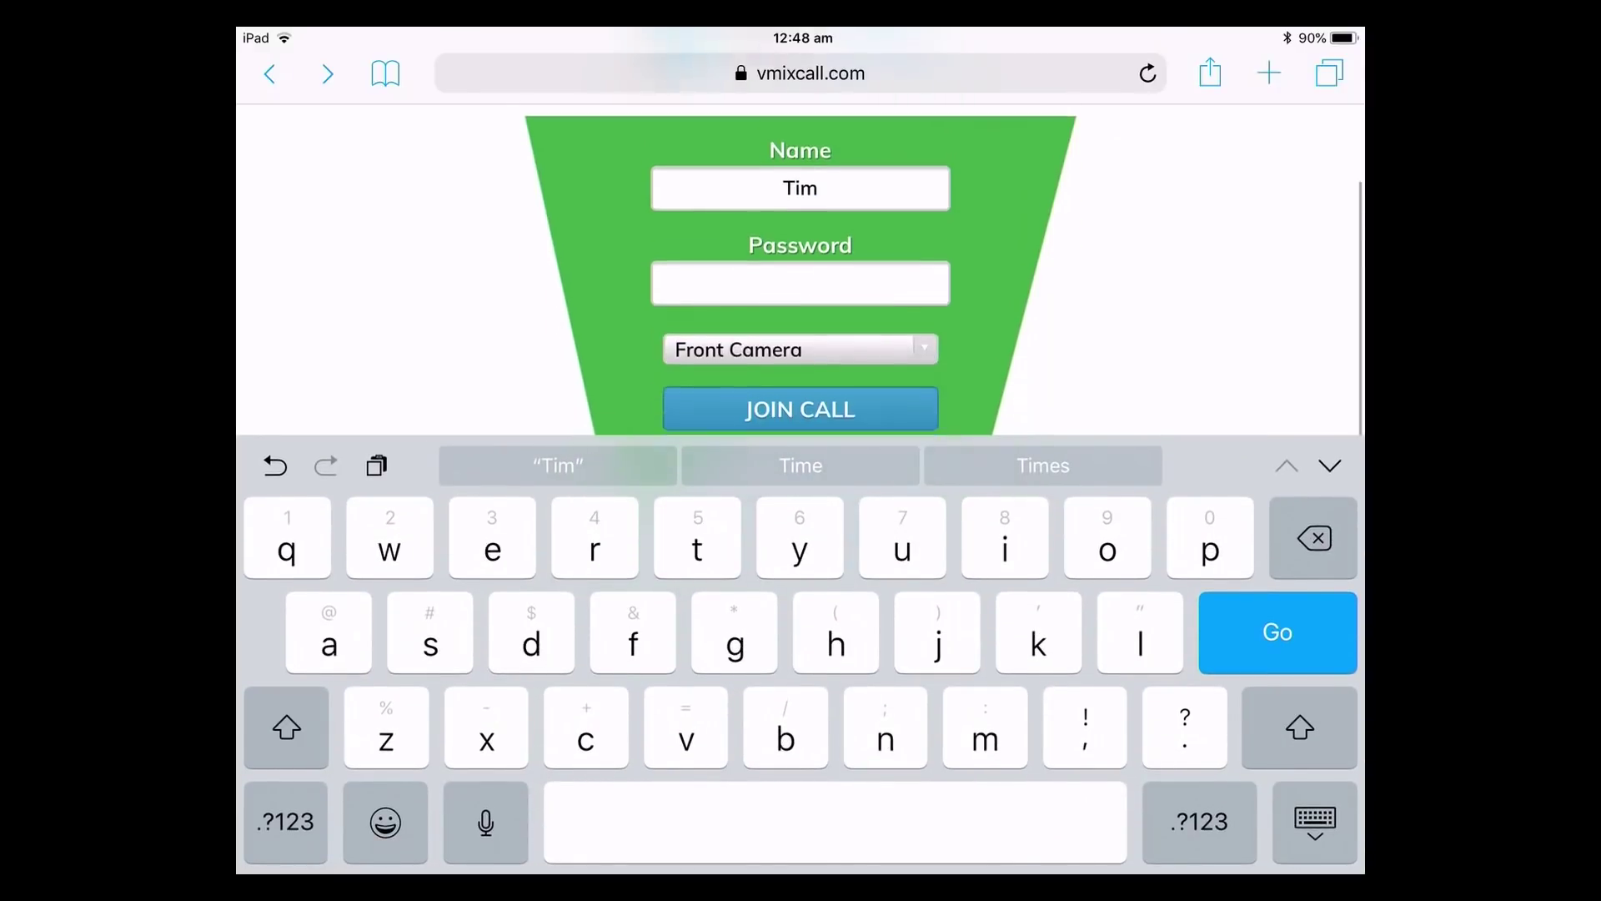
{"action": "left_click", "coordinate": [800, 300]}
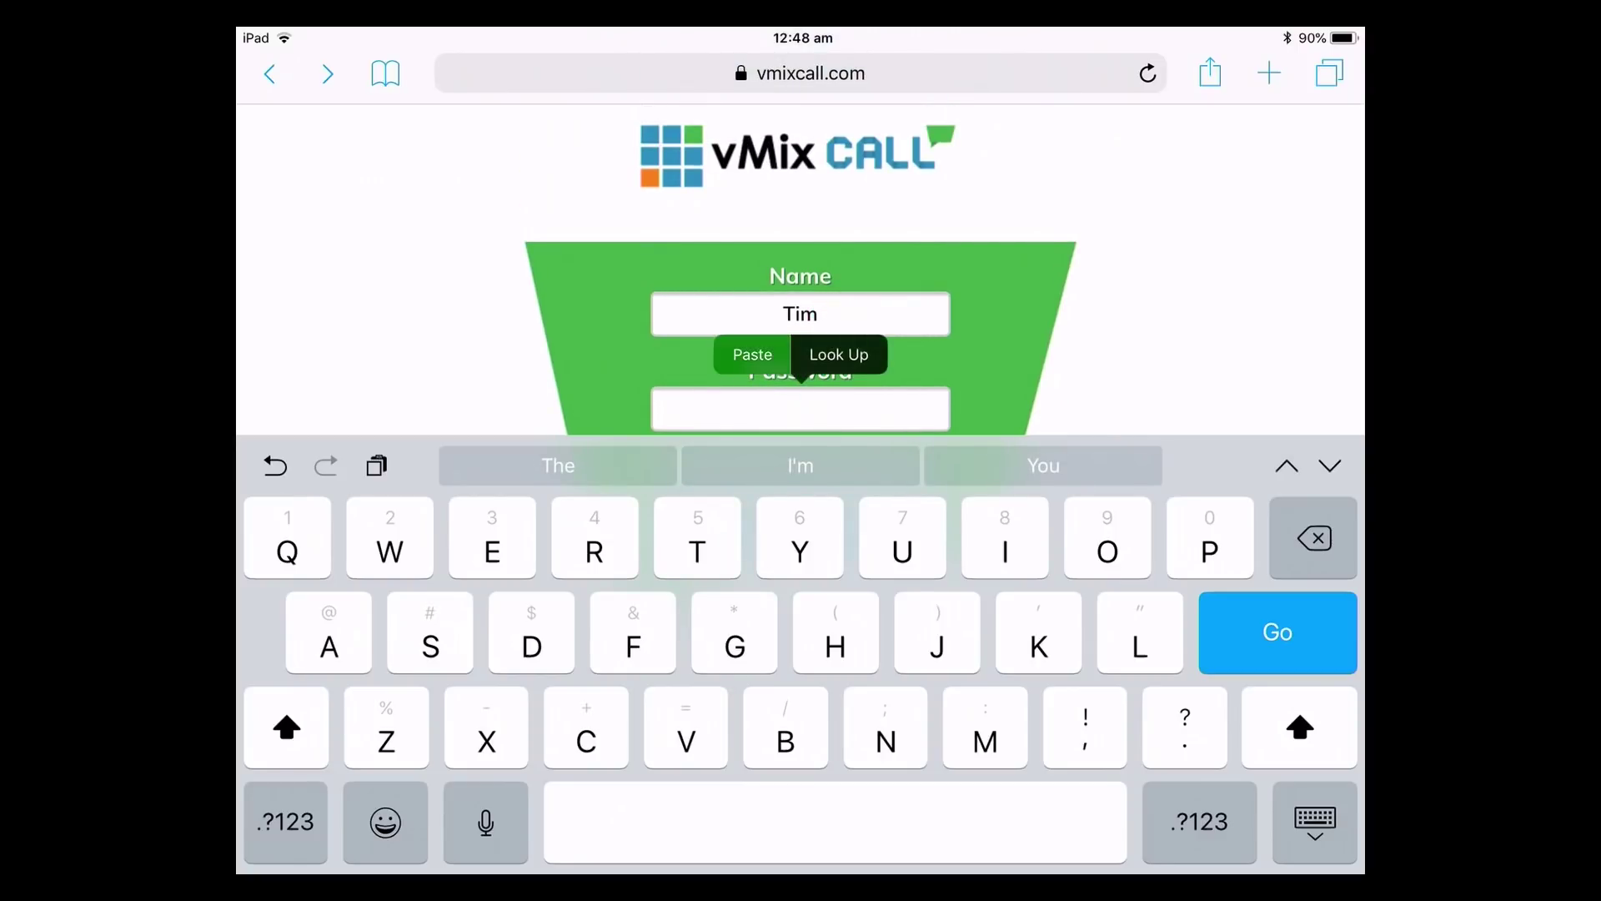
{"action": "left_click", "coordinate": [1315, 823]}
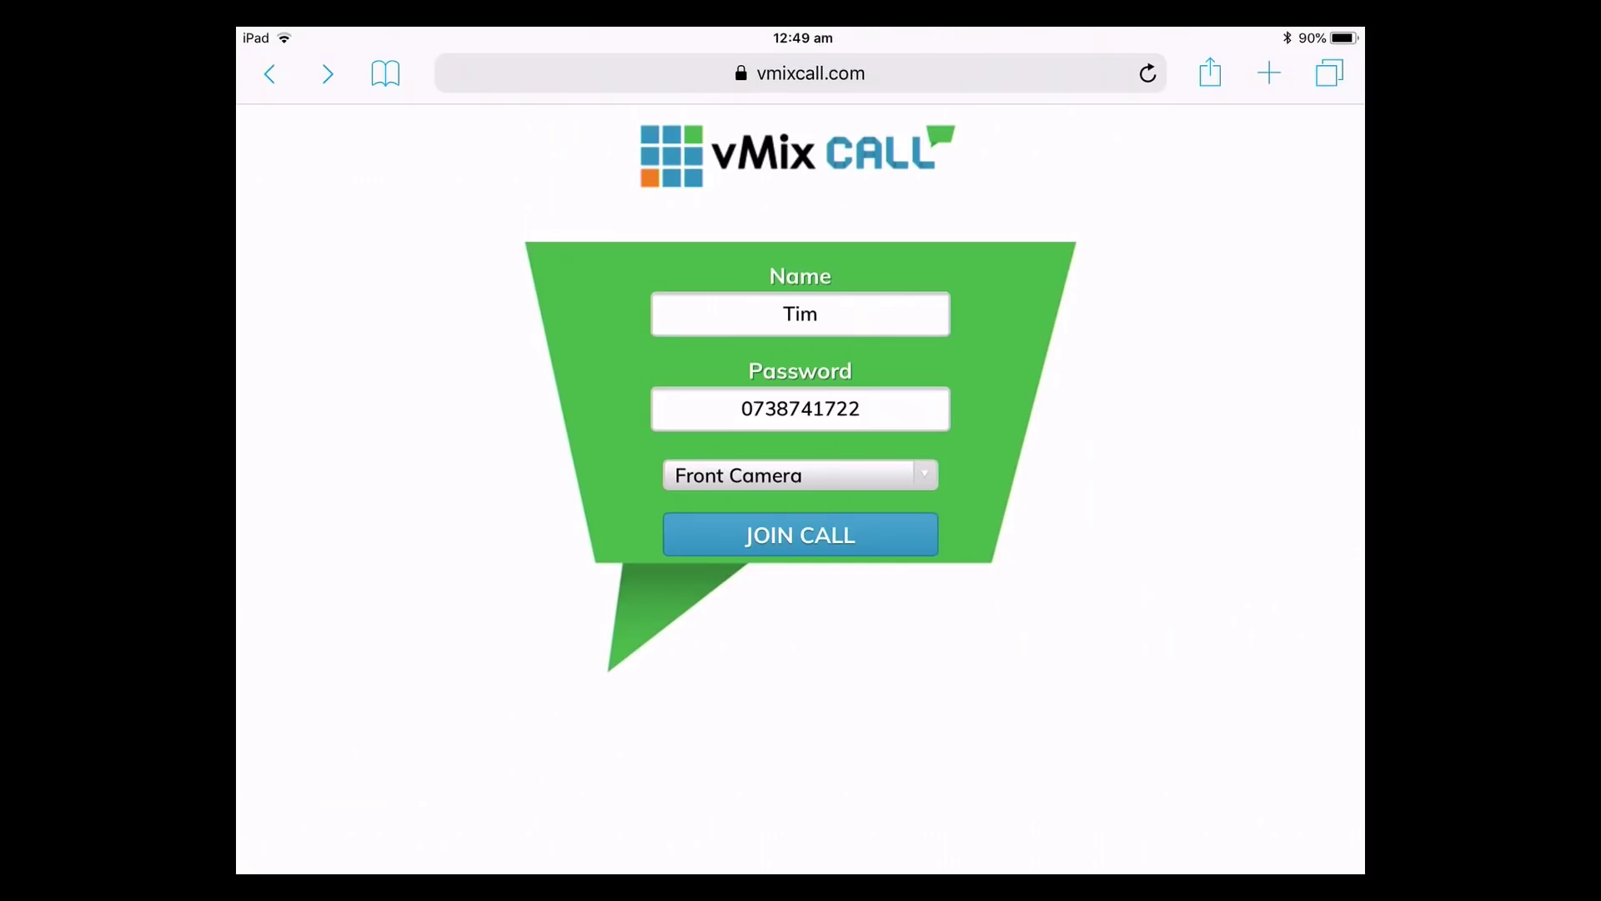
- Check the camera choice, join the call, and allow vmixcall.com to access the microphone and camera
{"action": "left_click", "coordinate": [801, 475]}
{"action": "left_click", "coordinate": [800, 535]}
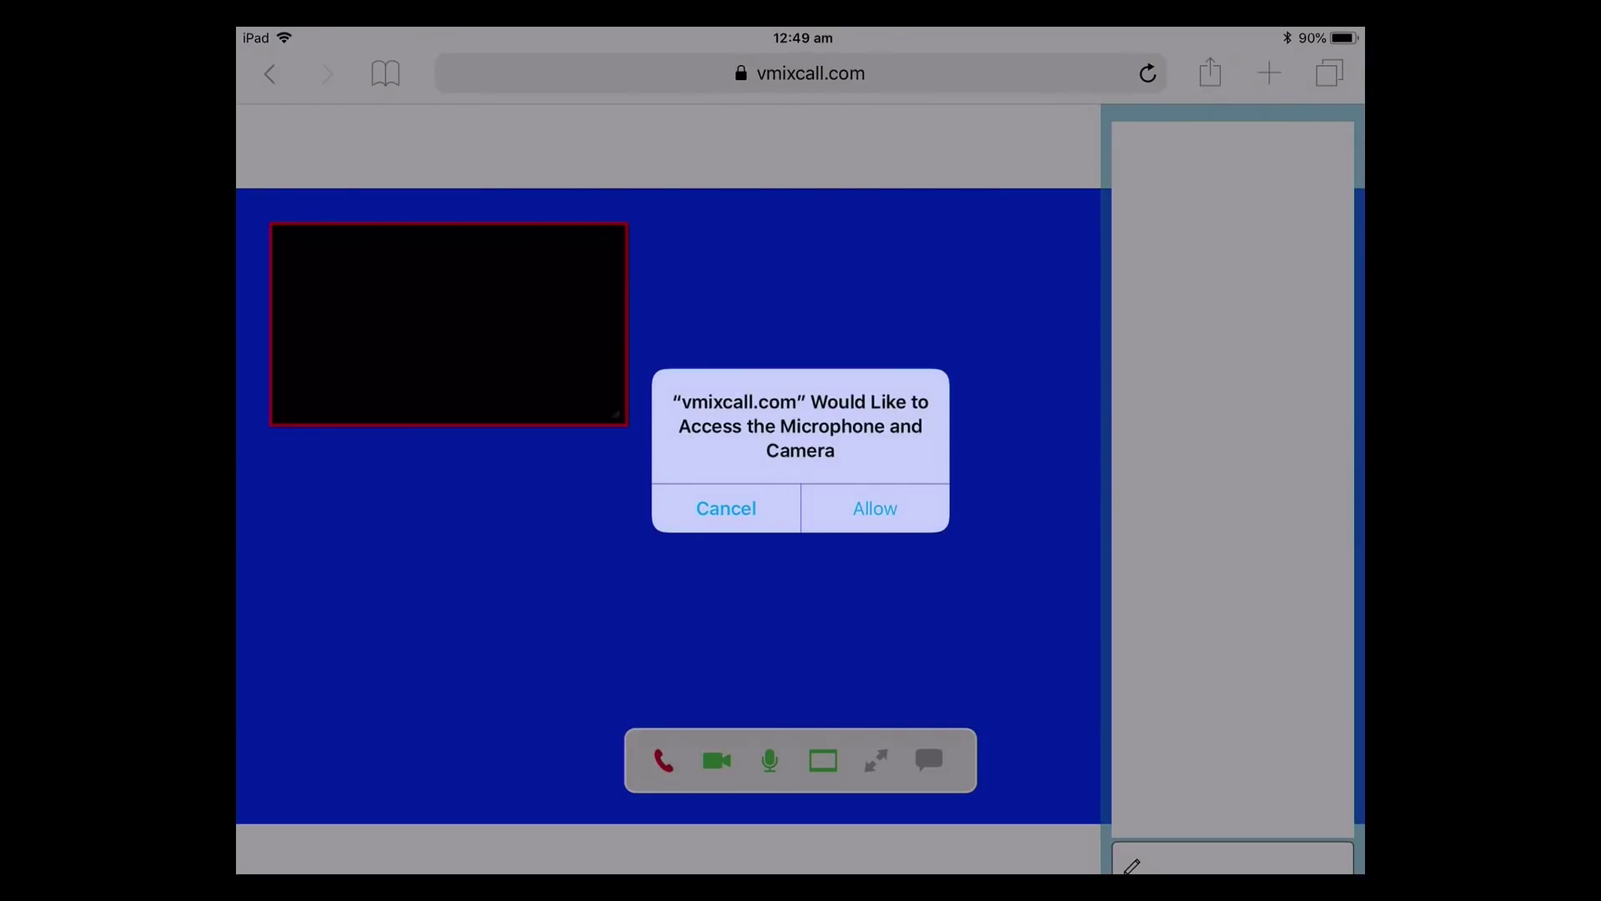
{"action": "left_click", "coordinate": [875, 508]}
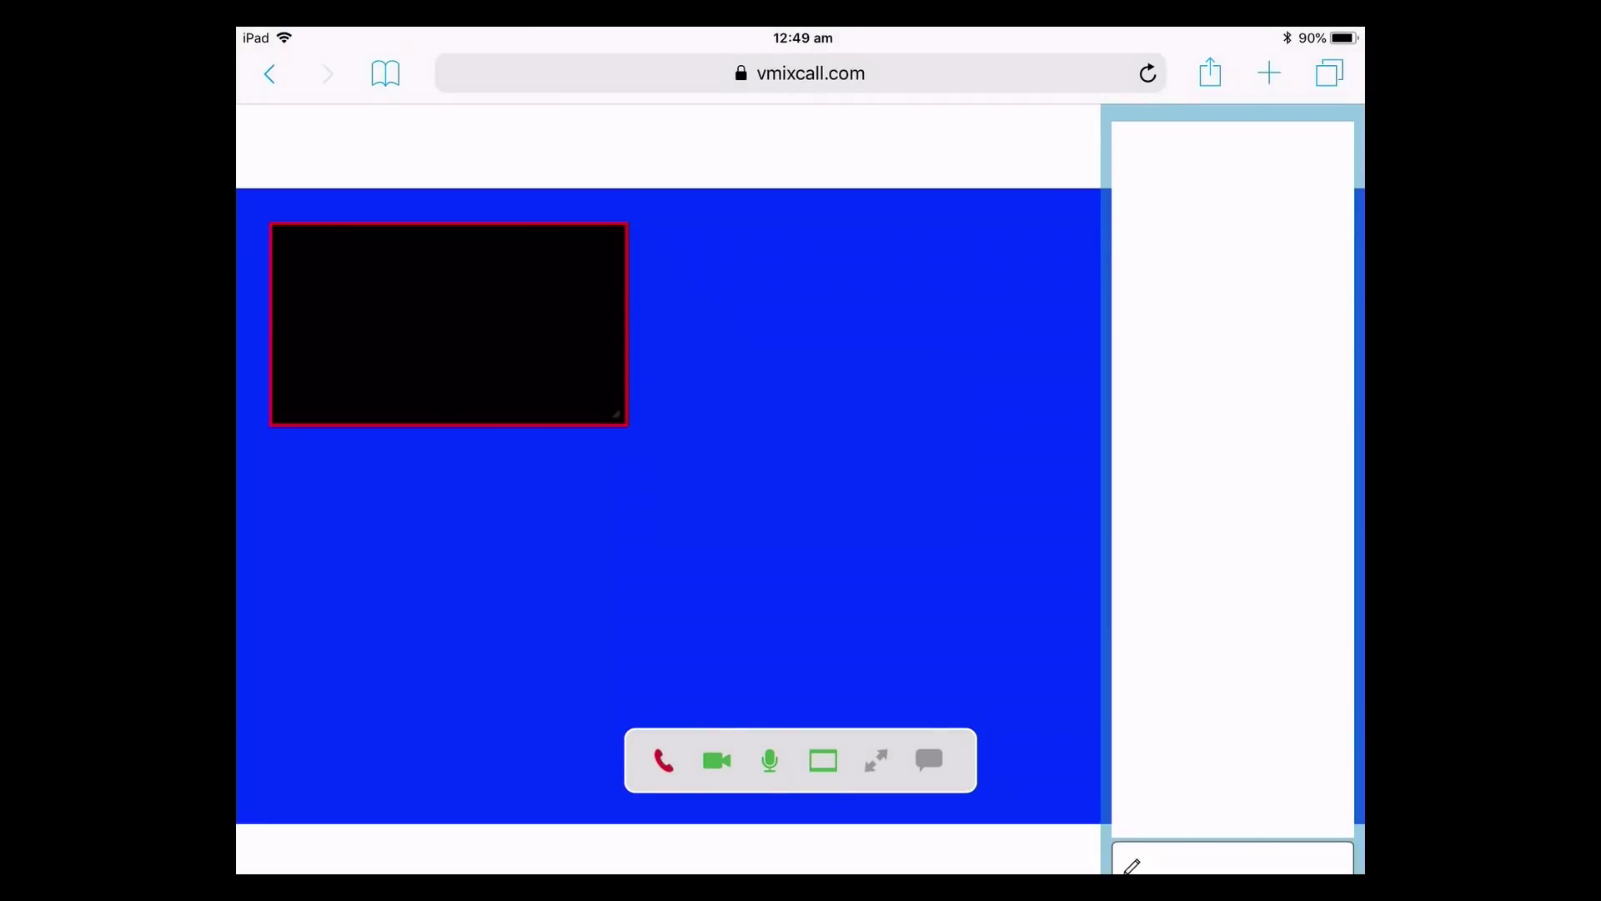